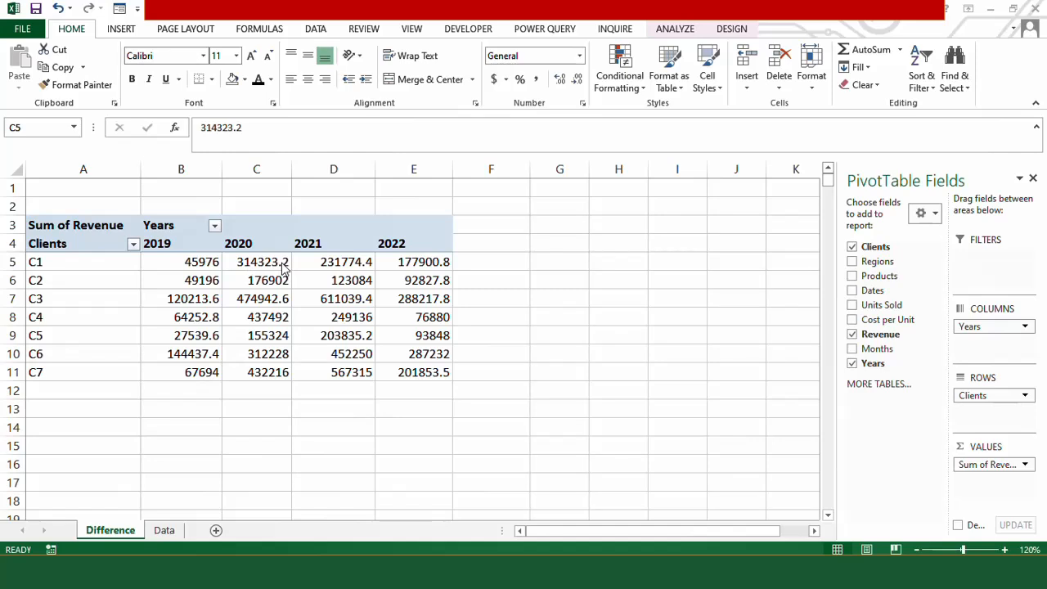
# Add the Revenue field to the pivot table's values a second time.
pyautogui.click(891, 339)
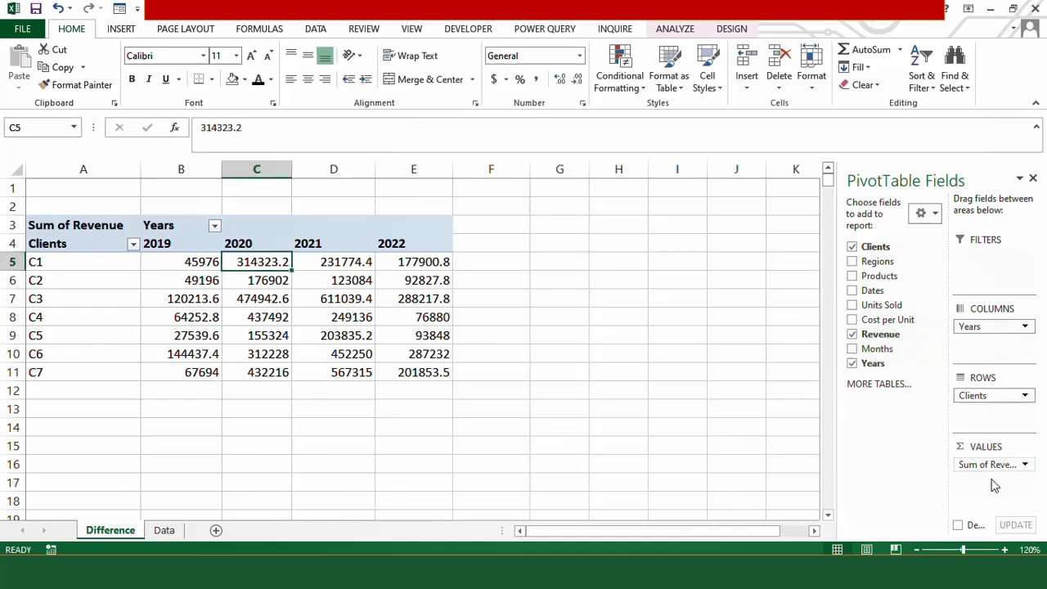
pyautogui.moveTo(991, 479); pyautogui.dragTo(993, 481)
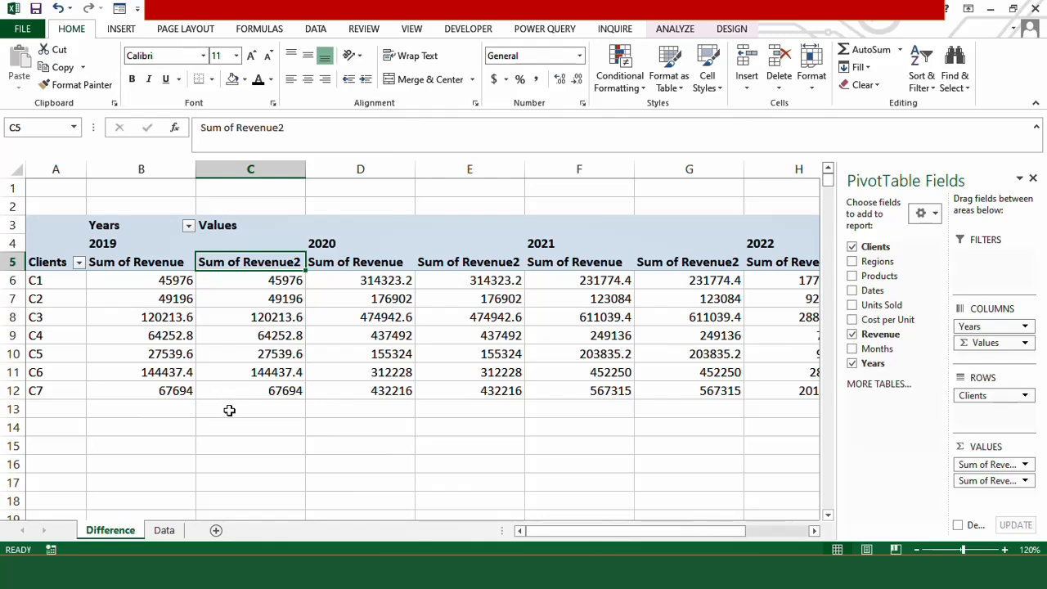
pyautogui.moveTo(270, 278)
pyautogui.click(360, 281)
pyautogui.click(284, 280)
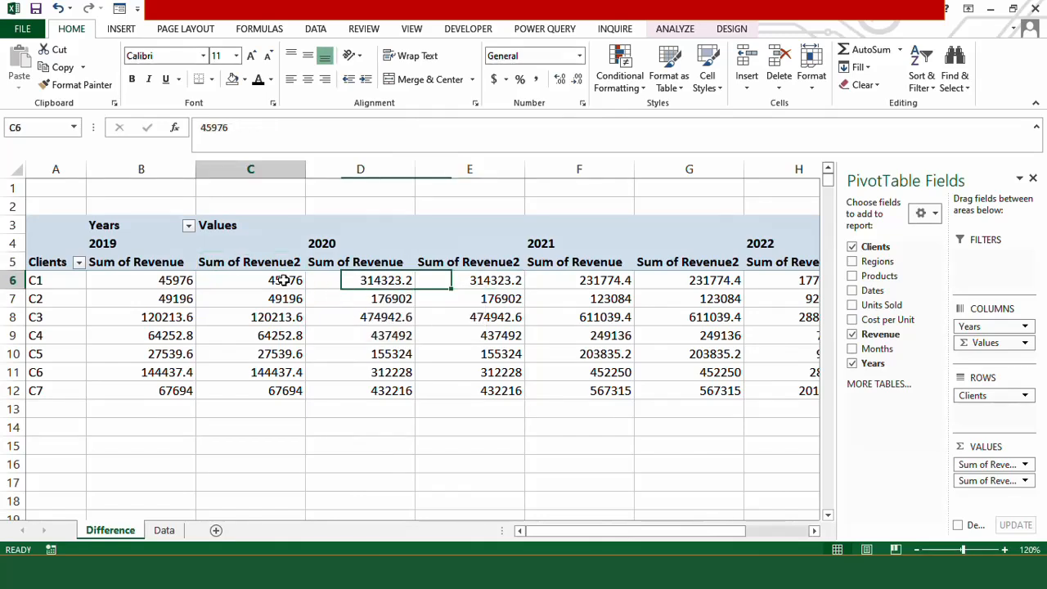
# Show the Sum of Revenue2 values as Difference From, with base field Years and base item 2019.
pyautogui.click(491, 281)
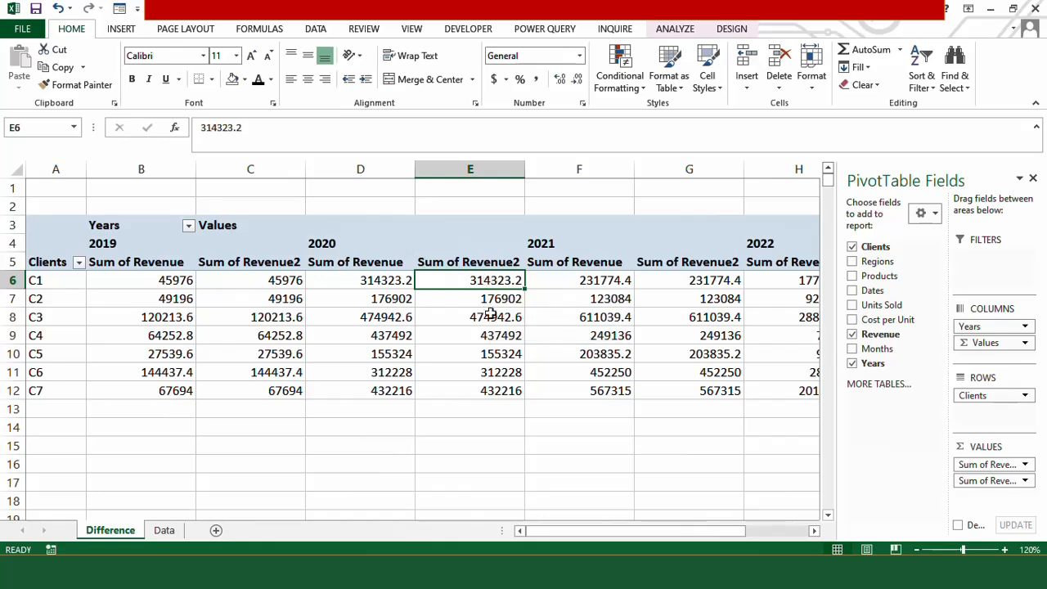
pyautogui.rightClick(476, 280)
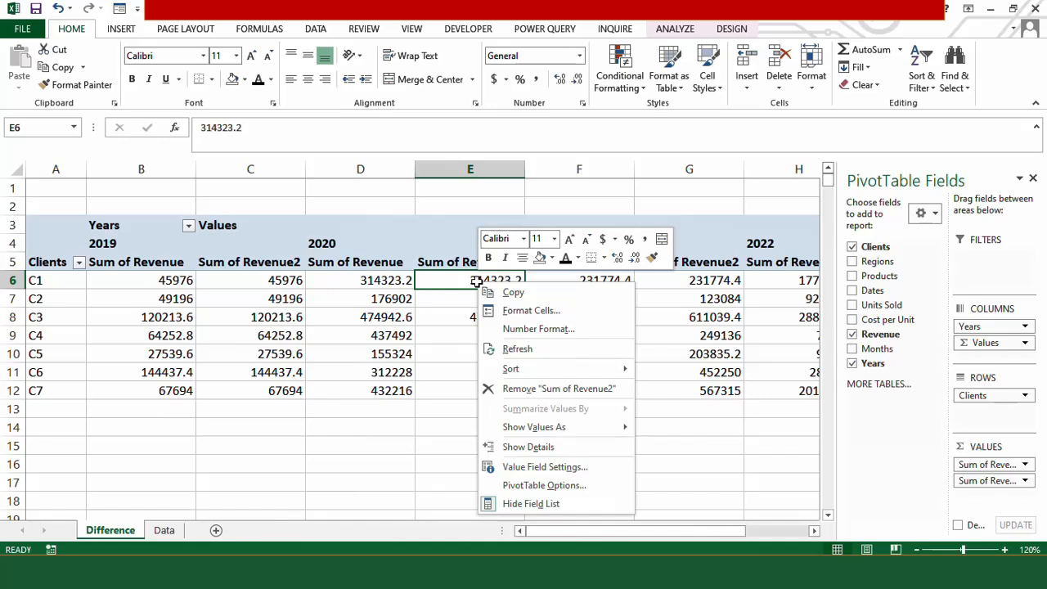
pyautogui.moveTo(568, 433)
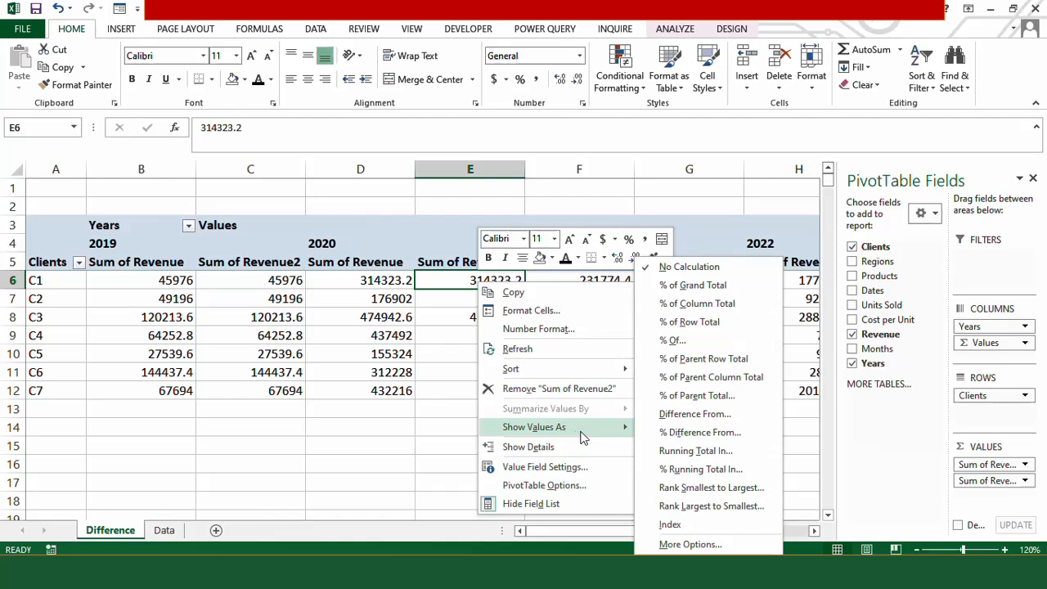
pyautogui.click(690, 414)
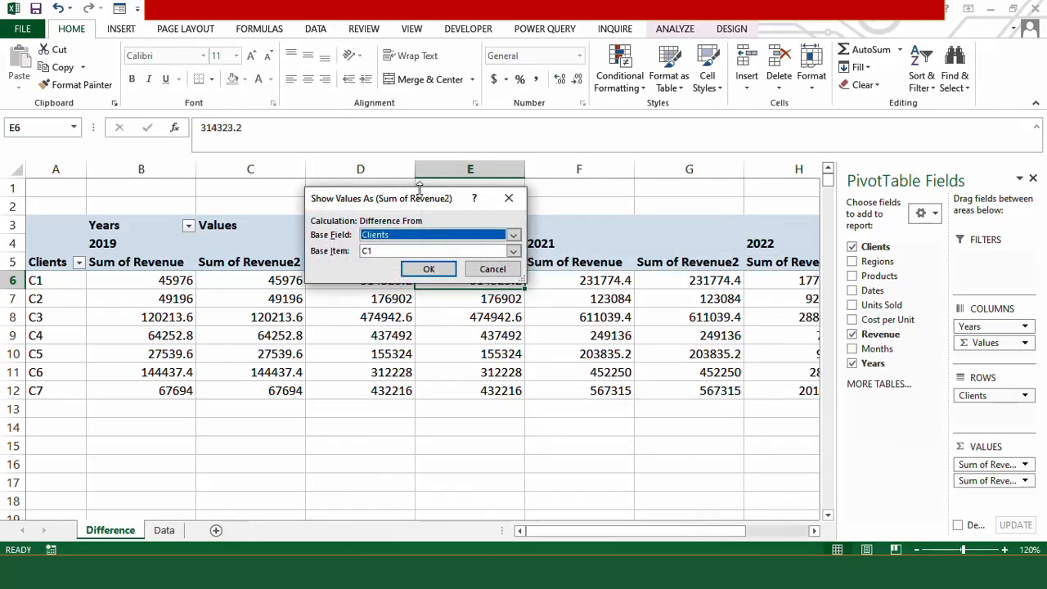
pyautogui.moveTo(418, 196); pyautogui.dragTo(478, 190)
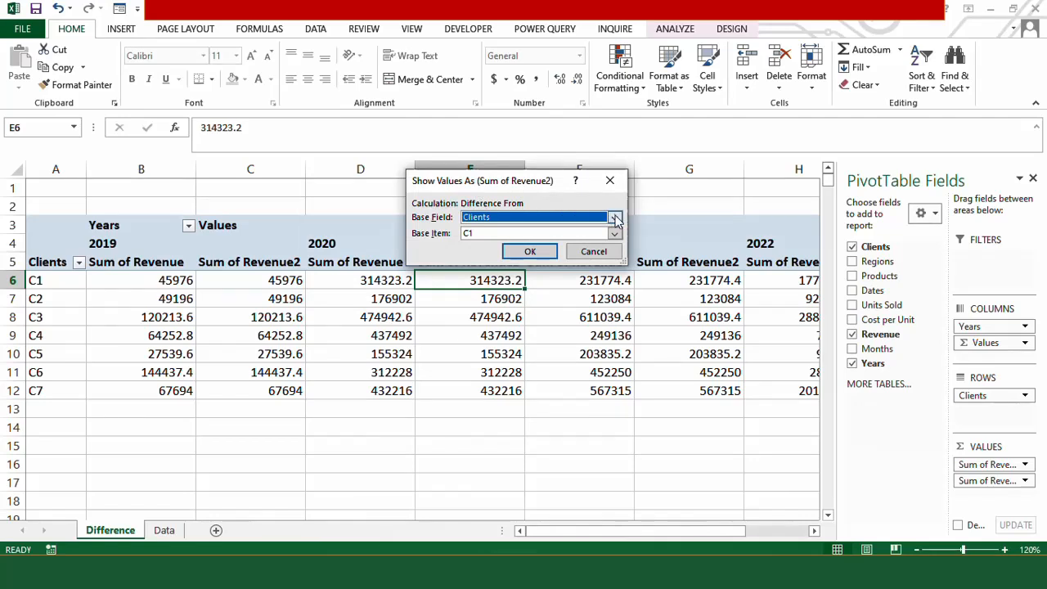
pyautogui.click(615, 218)
pyautogui.click(497, 246)
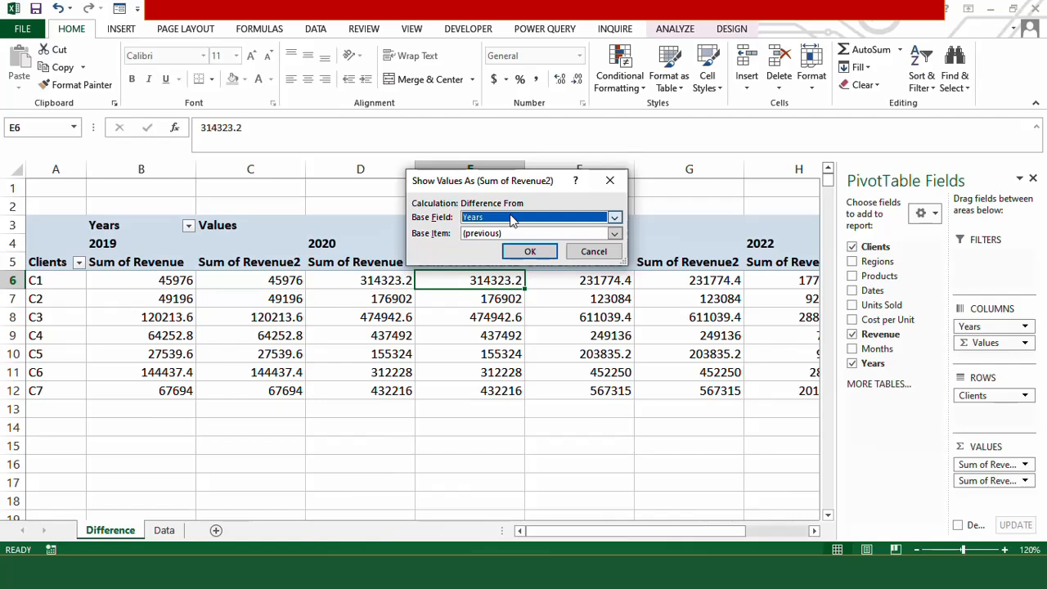
pyautogui.click(614, 235)
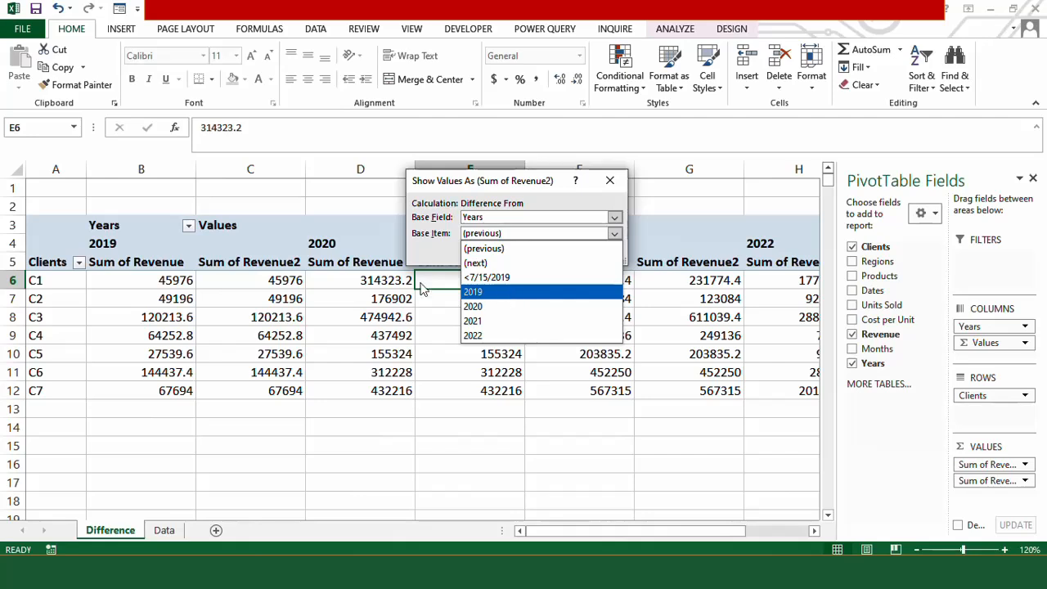
pyautogui.click(472, 306)
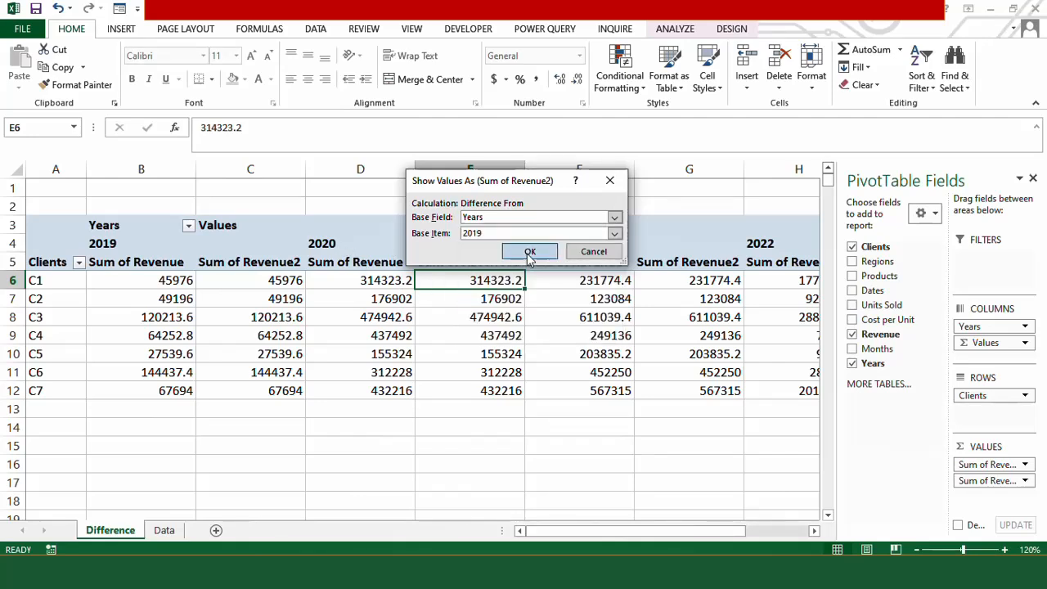
pyautogui.click(532, 251)
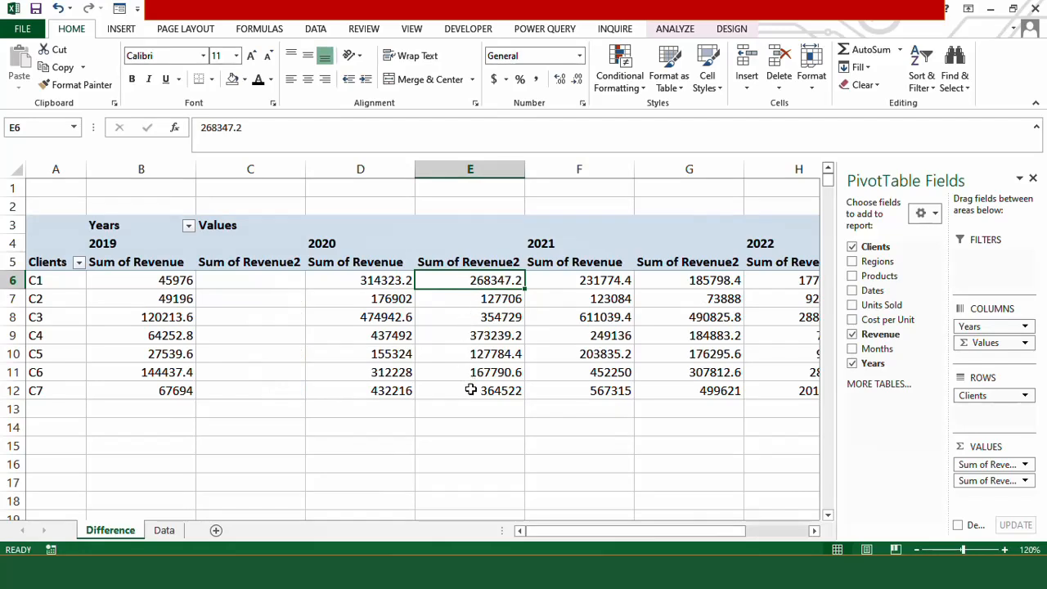
pyautogui.moveTo(467, 399)
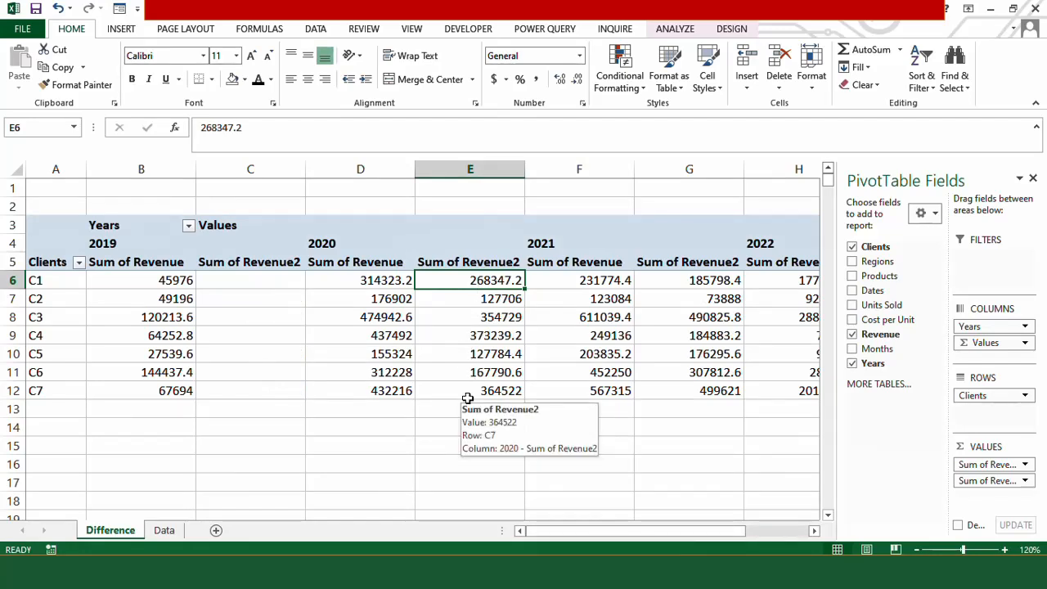
# Rename the Sum of Revenue2 header under 2020 as "Sales Trend (2019-2020)".
pyautogui.click(464, 260)
pyautogui.click(461, 261)
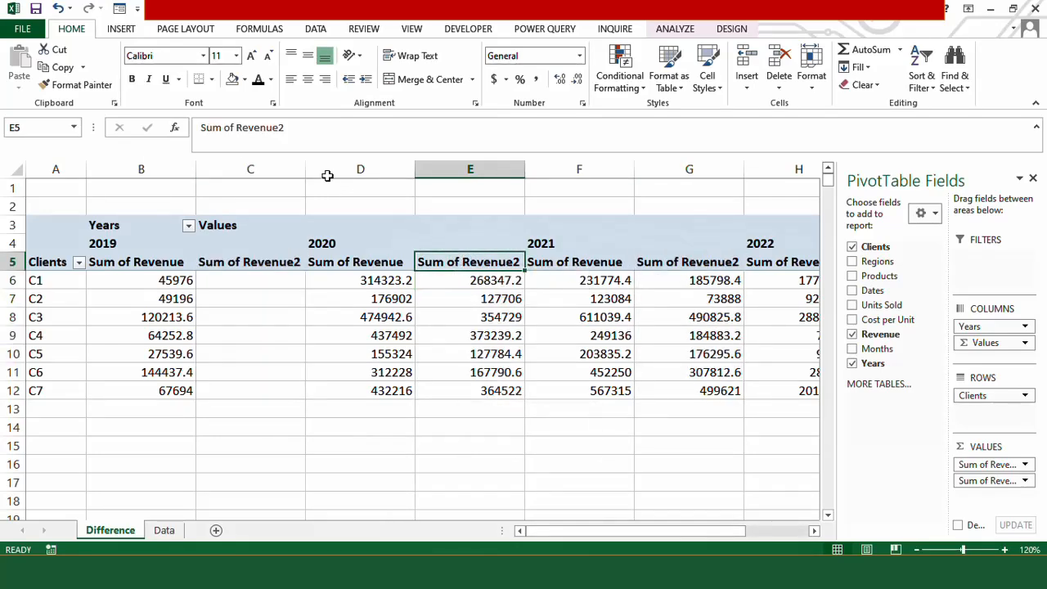
pyautogui.moveTo(286, 128); pyautogui.dragTo(234, 128)
pyautogui.press('BackSpace')
pyautogui.press('BackSpace')
pyautogui.press('BackSpace')
pyautogui.press('BackSpace')
pyautogui.press('BackSpace')
pyautogui.press('BackSpace')
pyautogui.press('BackSpace')
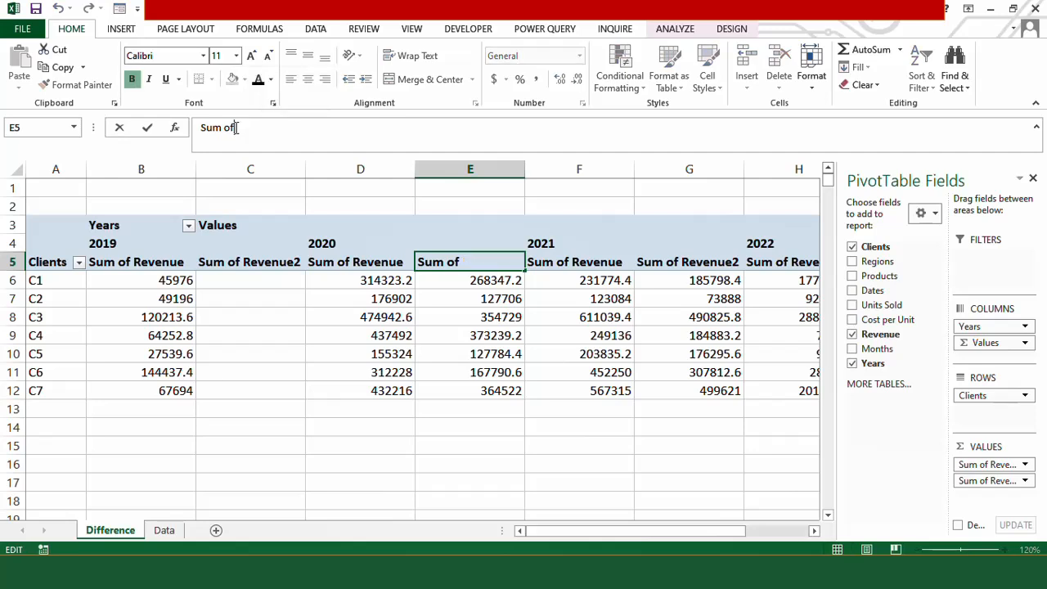
pyautogui.write('ales Trend (20')
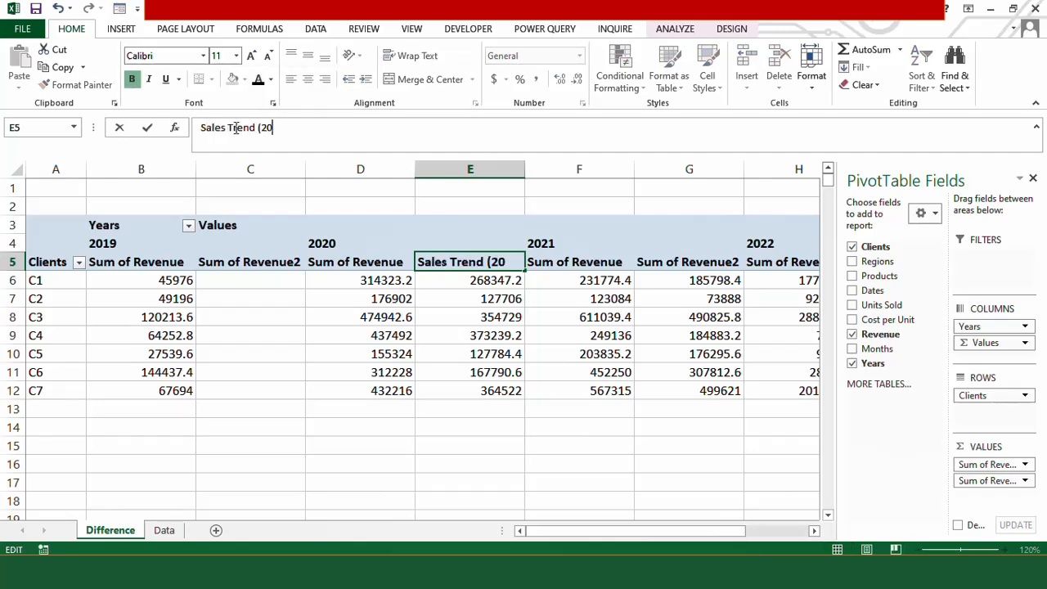
pyautogui.write('19-2020')
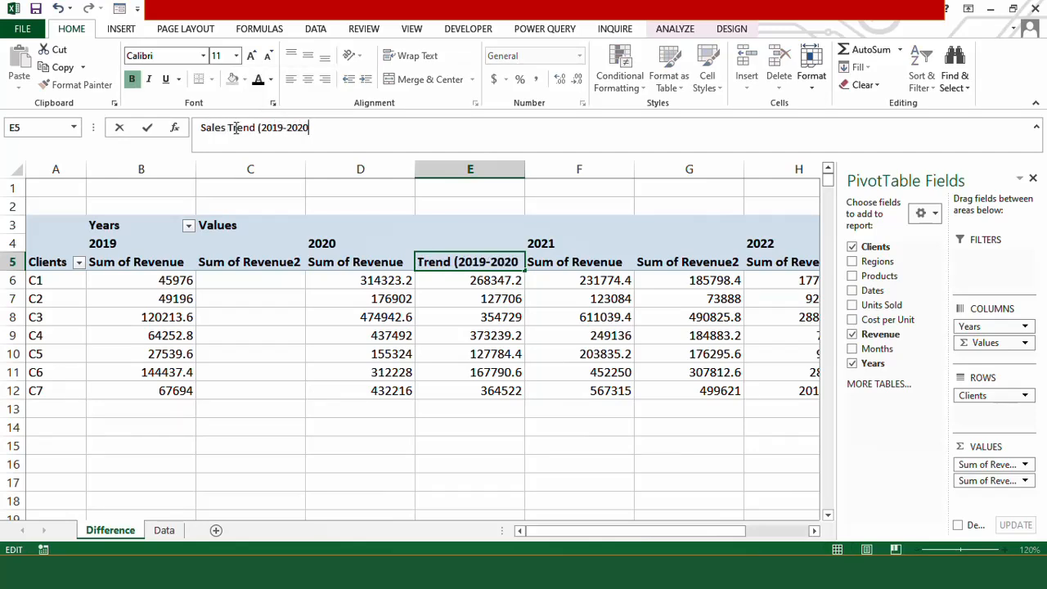
# Fill the 2020 Sales Trend values for clients C1 to C7 with light blue.
pyautogui.moveTo(483, 280); pyautogui.dragTo(510, 390)
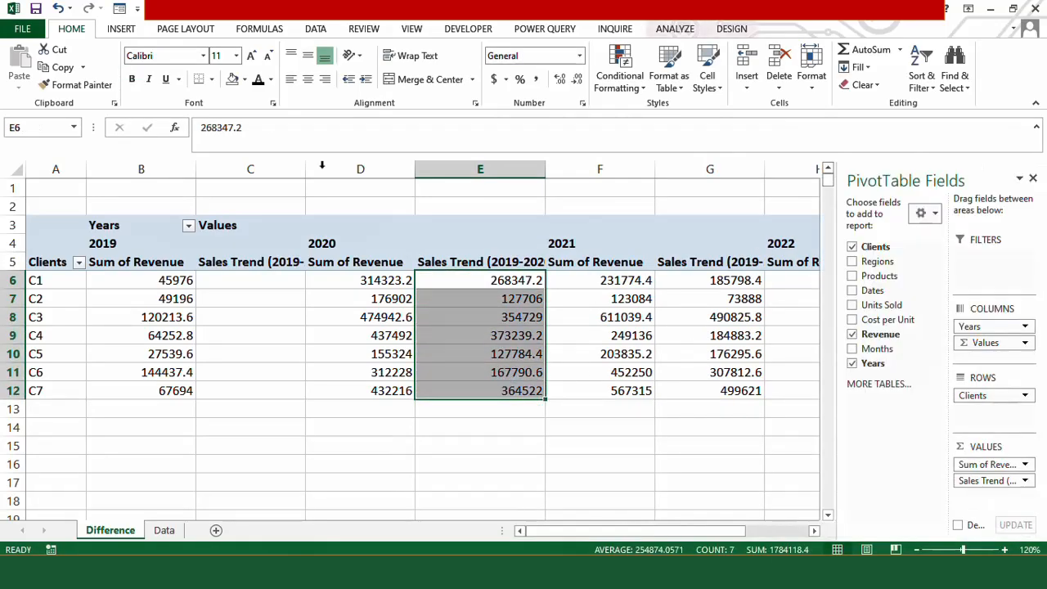
pyautogui.click(245, 79)
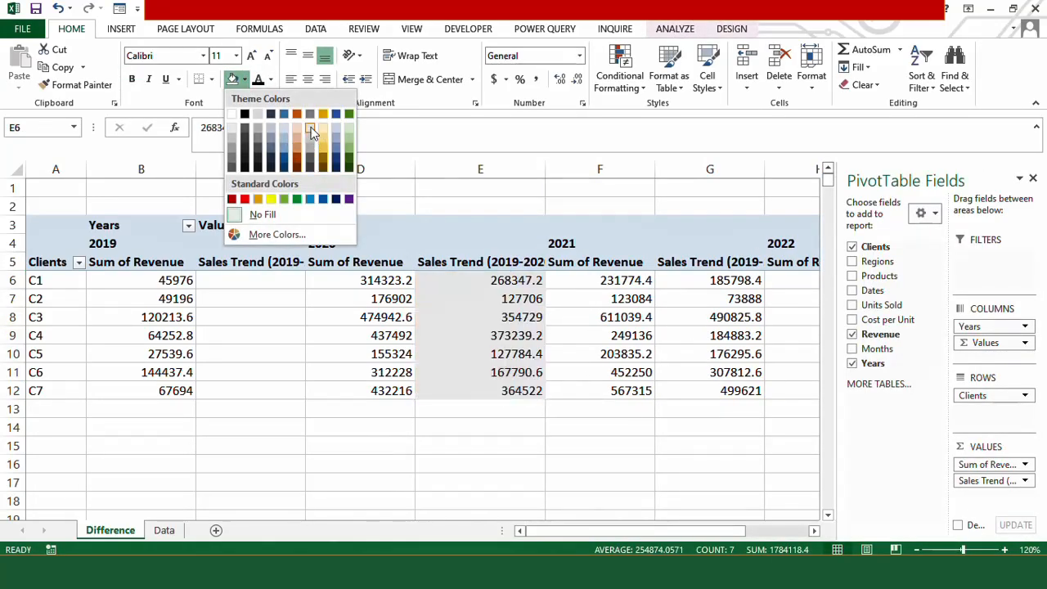
pyautogui.click(285, 128)
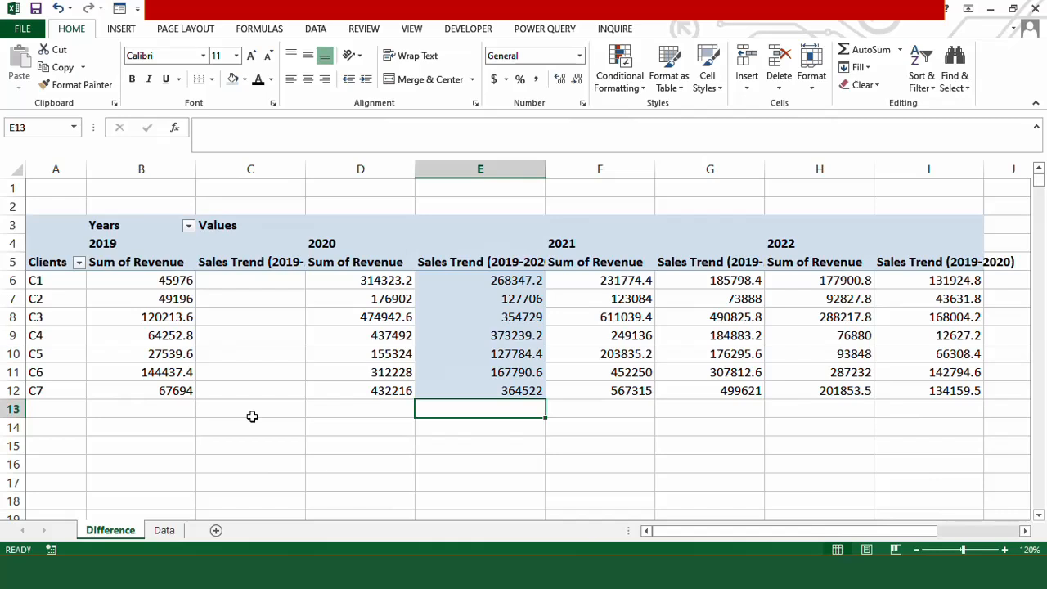
pyautogui.press('Left')
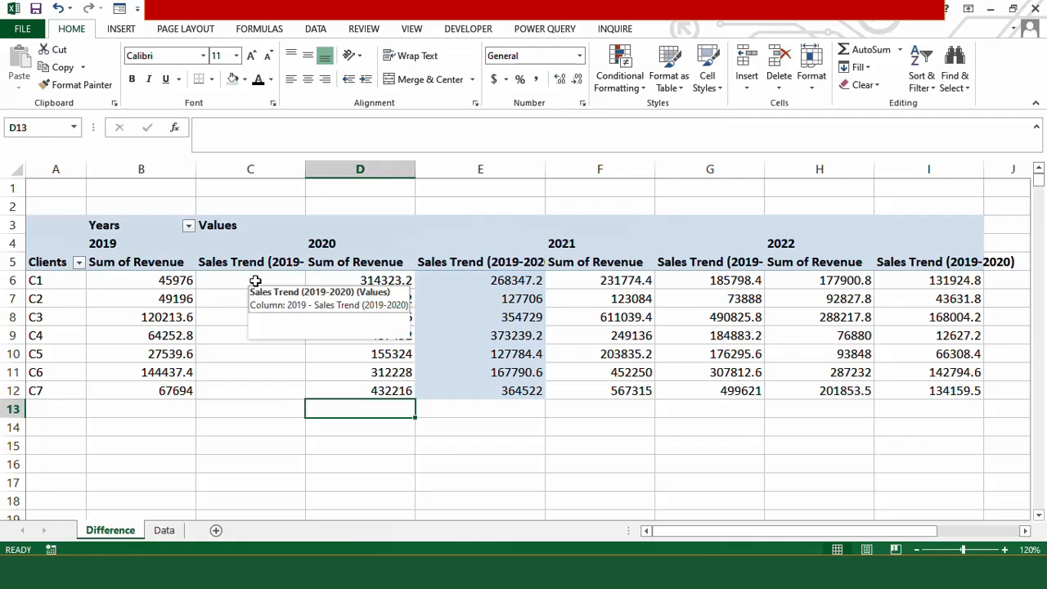
# Add another Revenue field to the pivot table's values after the Sales Trend field.
pyautogui.click(482, 280)
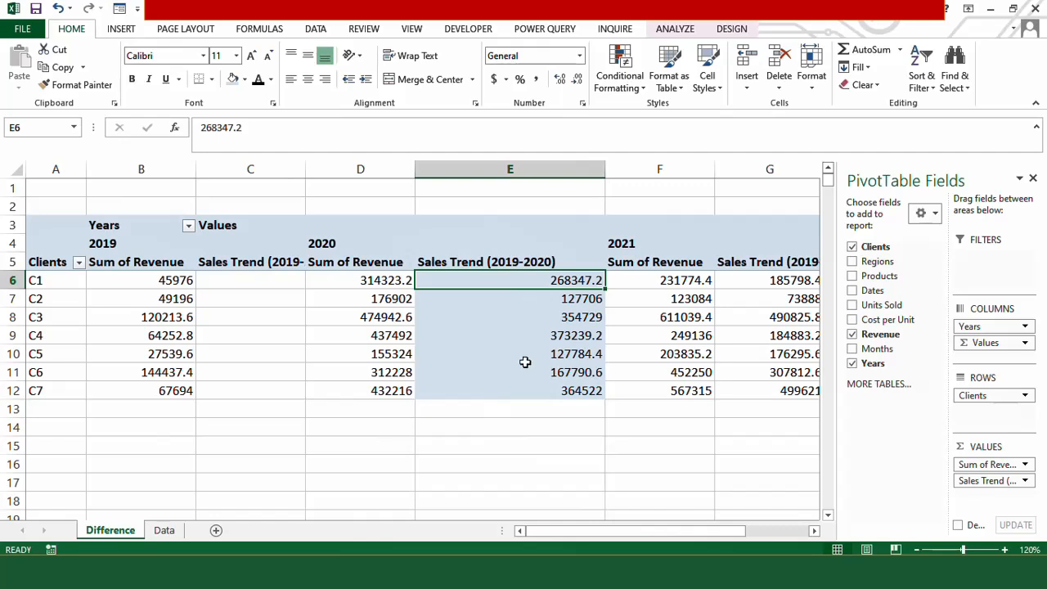
pyautogui.moveTo(524, 392)
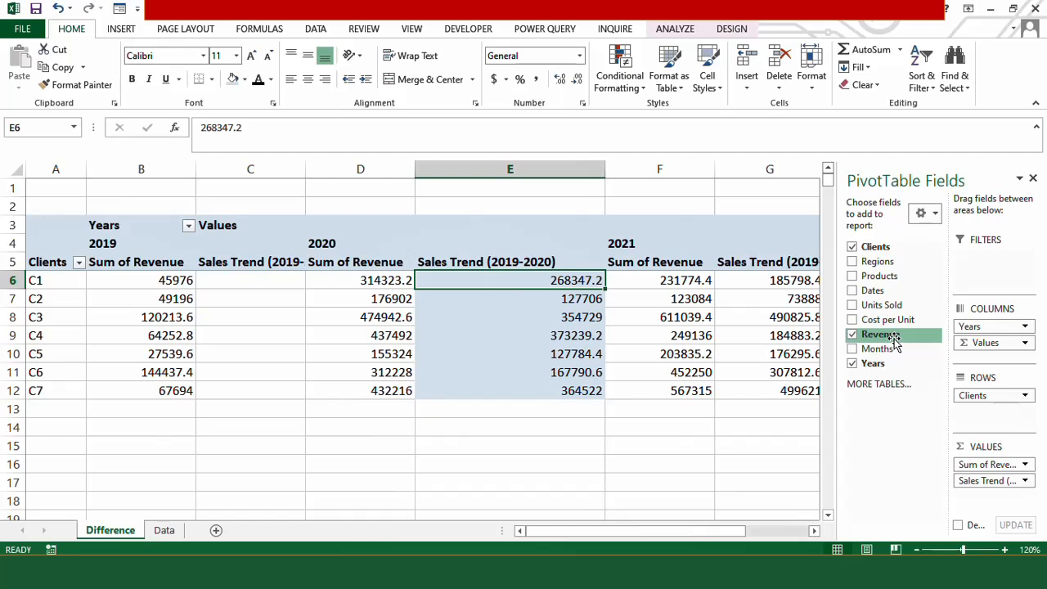
pyautogui.moveTo(896, 342); pyautogui.dragTo(987, 501)
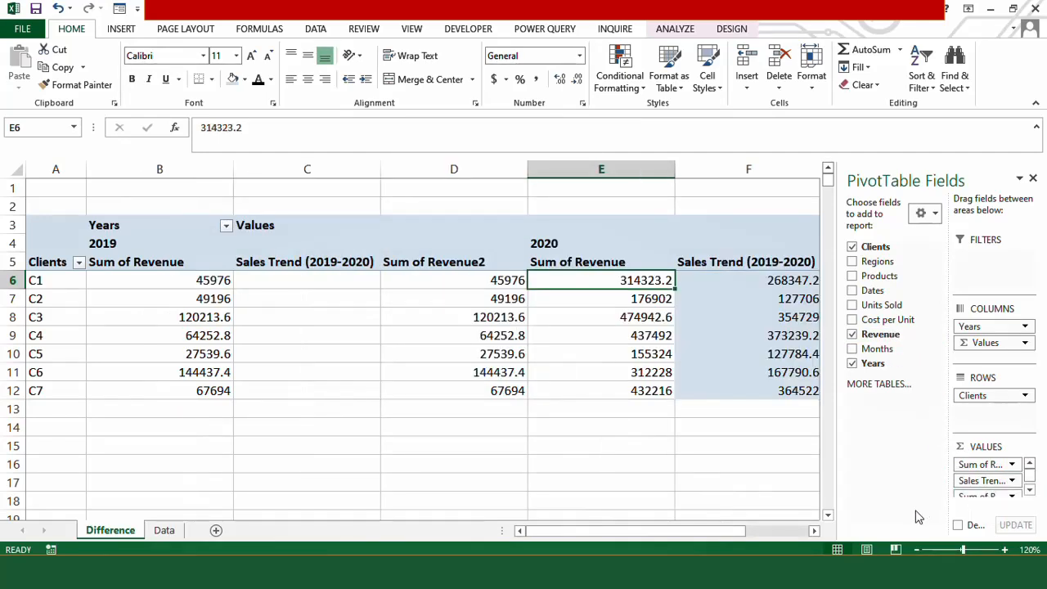
# Show the newly added Sum of Revenue2 values as Difference From, using Years as base field and 2019 as base item.
pyautogui.click(814, 531)
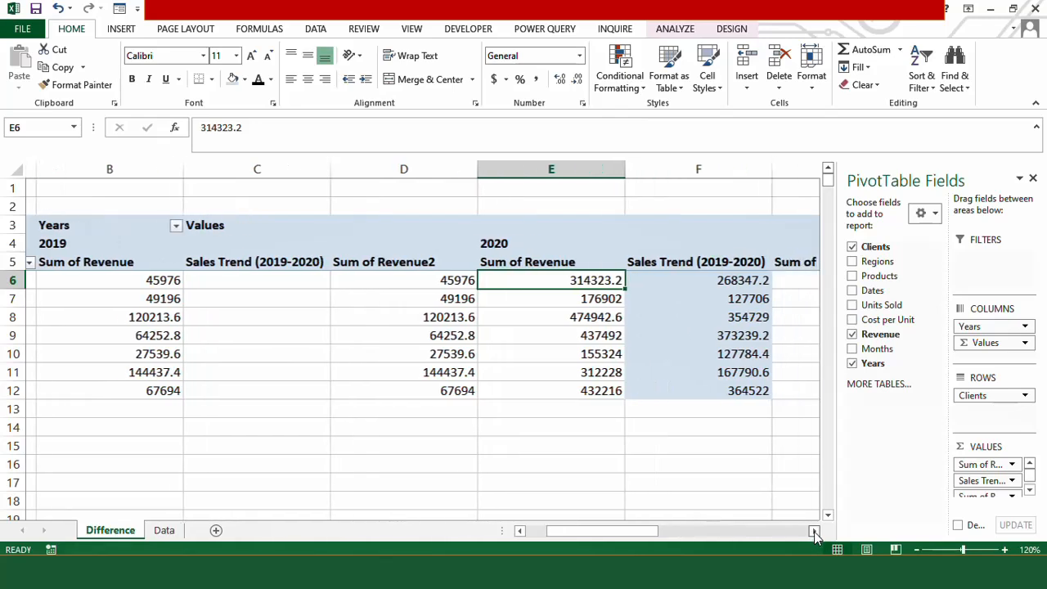
pyautogui.click(813, 531)
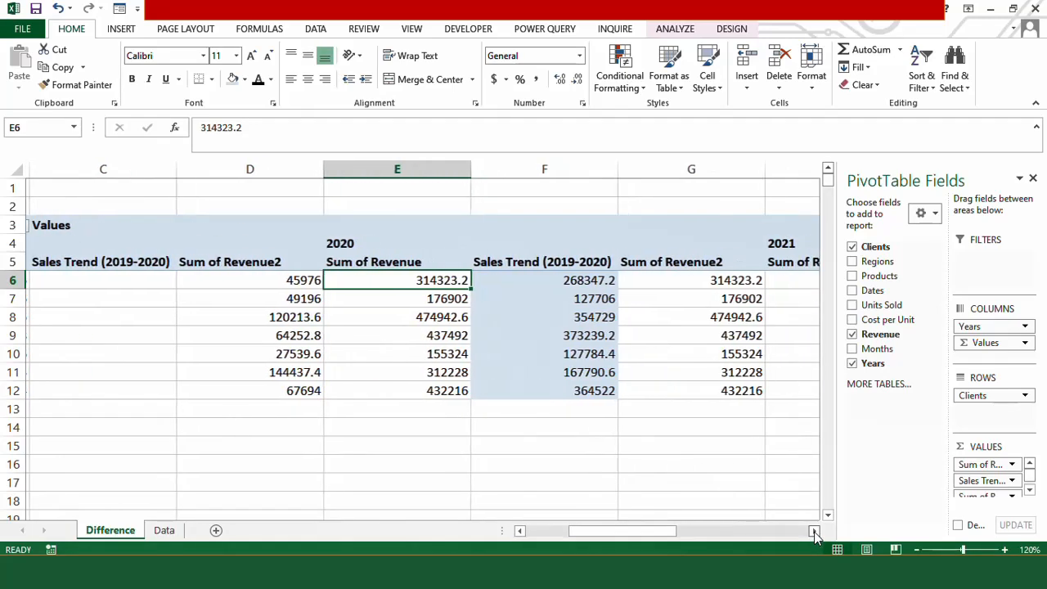
pyautogui.click(668, 279)
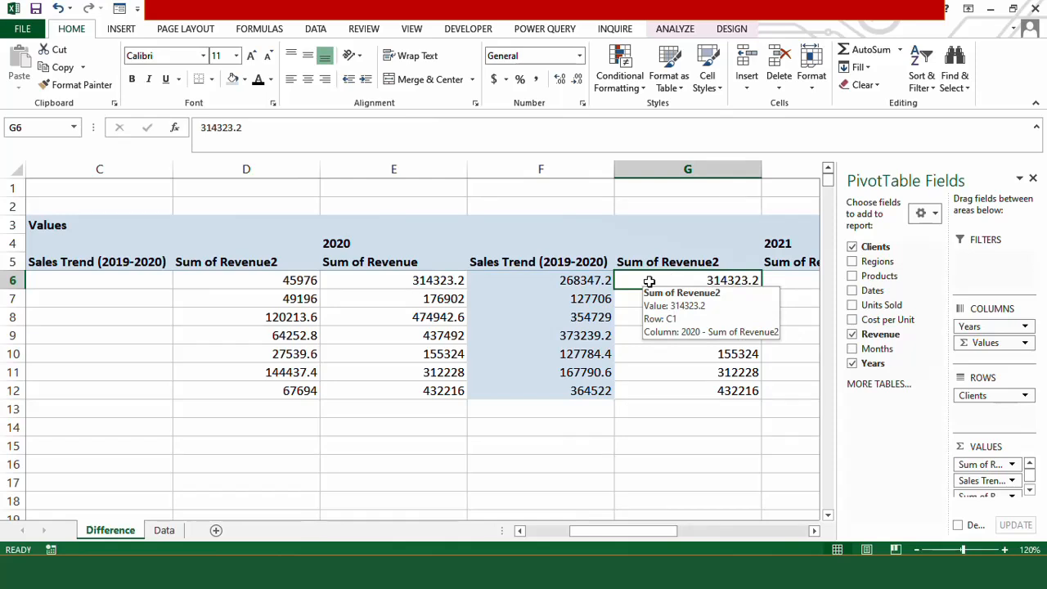
pyautogui.rightClick(648, 281)
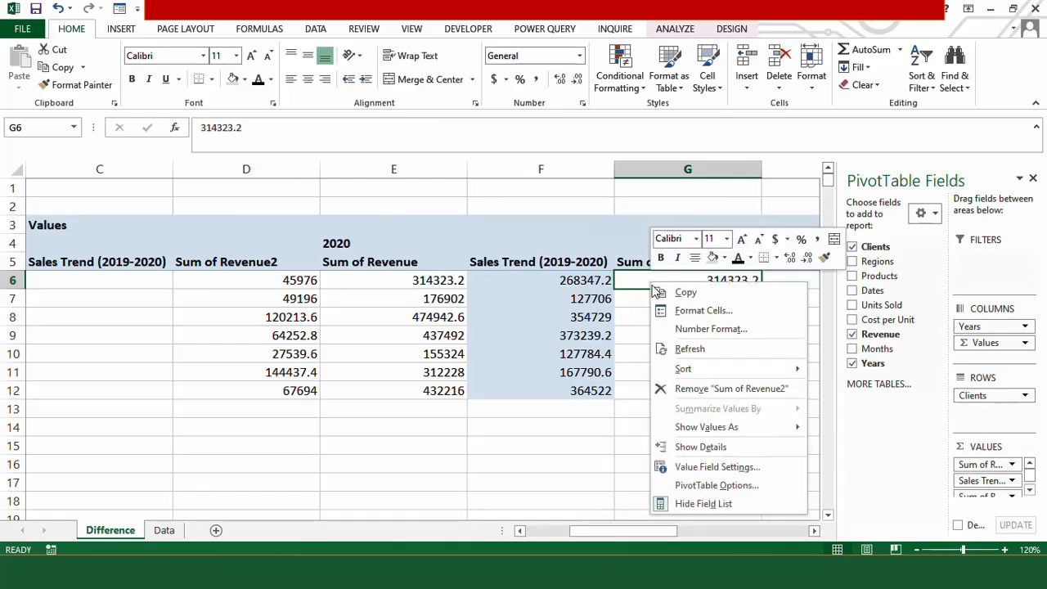
pyautogui.moveTo(734, 428)
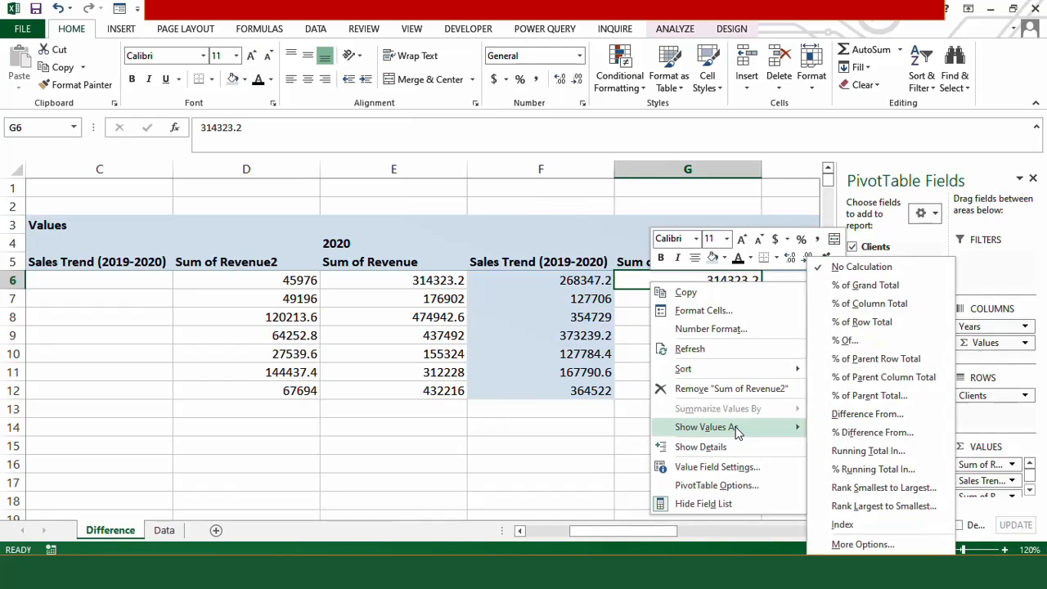
pyautogui.click(859, 423)
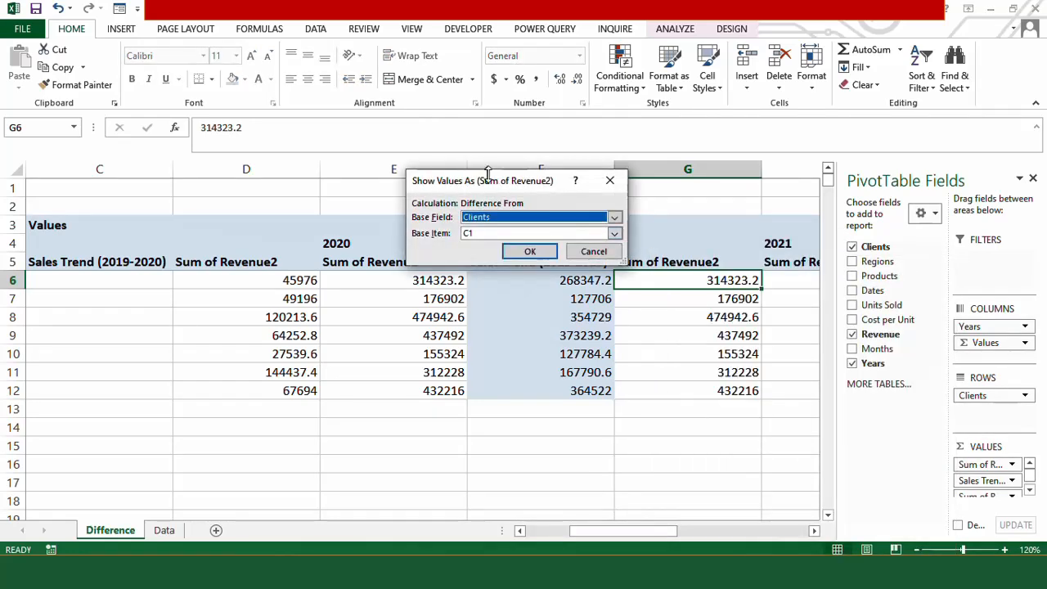
pyautogui.moveTo(489, 171); pyautogui.dragTo(489, 170)
pyautogui.click(614, 215)
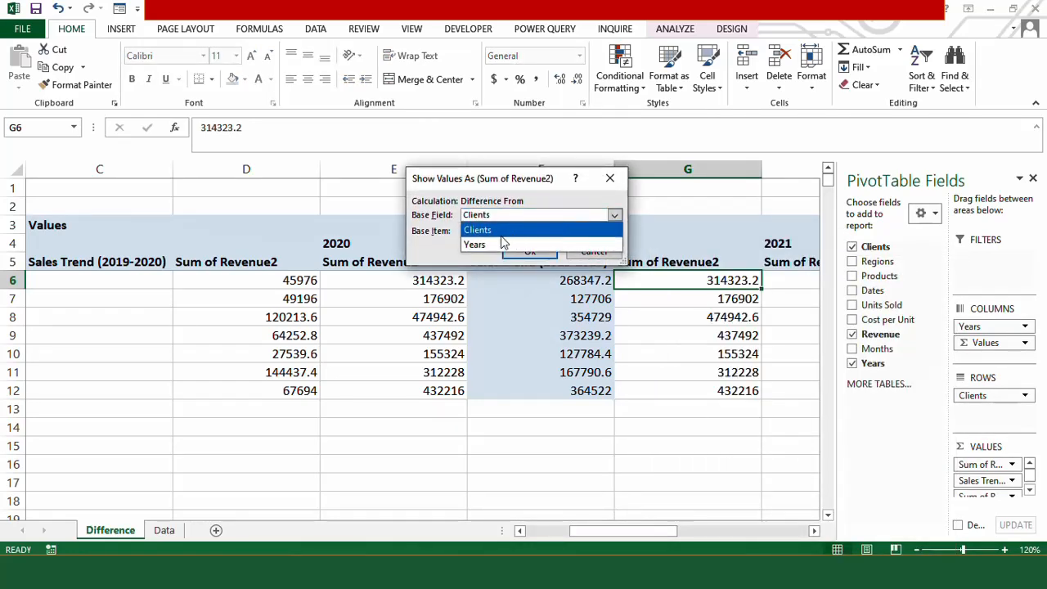
pyautogui.click(498, 241)
pyautogui.click(614, 231)
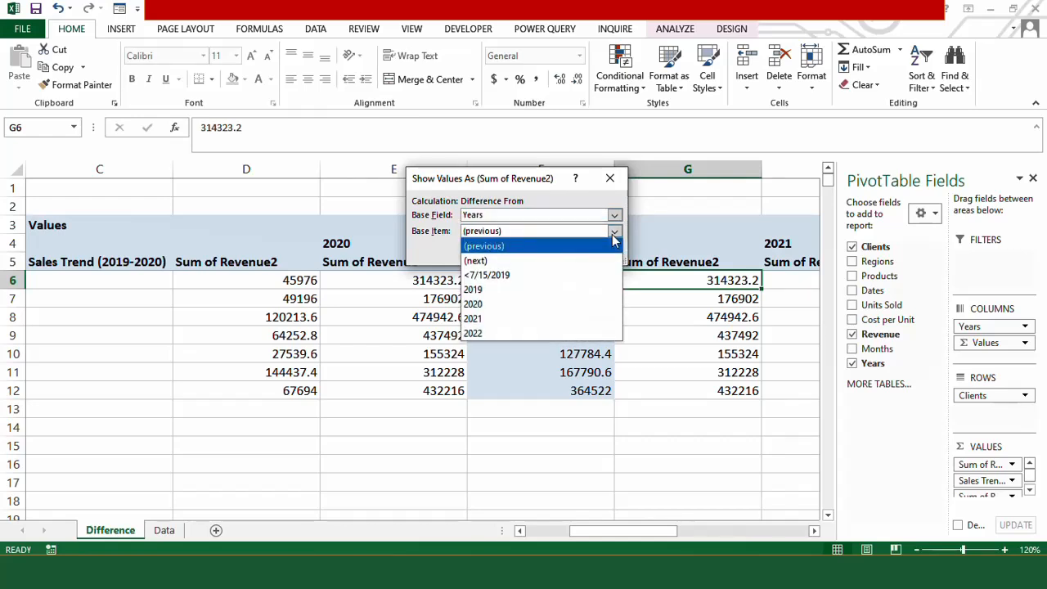
pyautogui.click(524, 296)
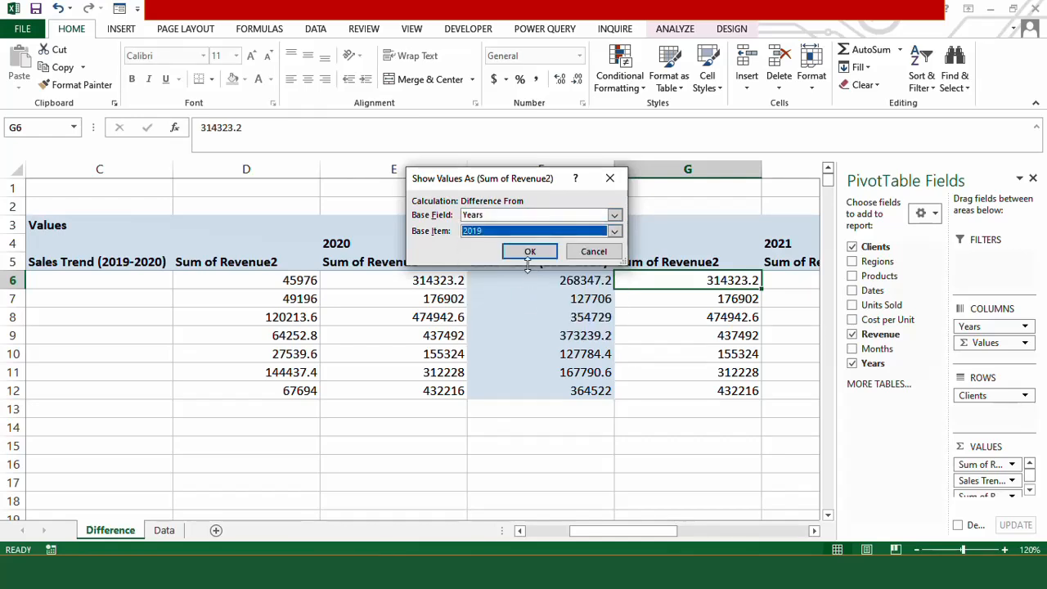
pyautogui.click(530, 253)
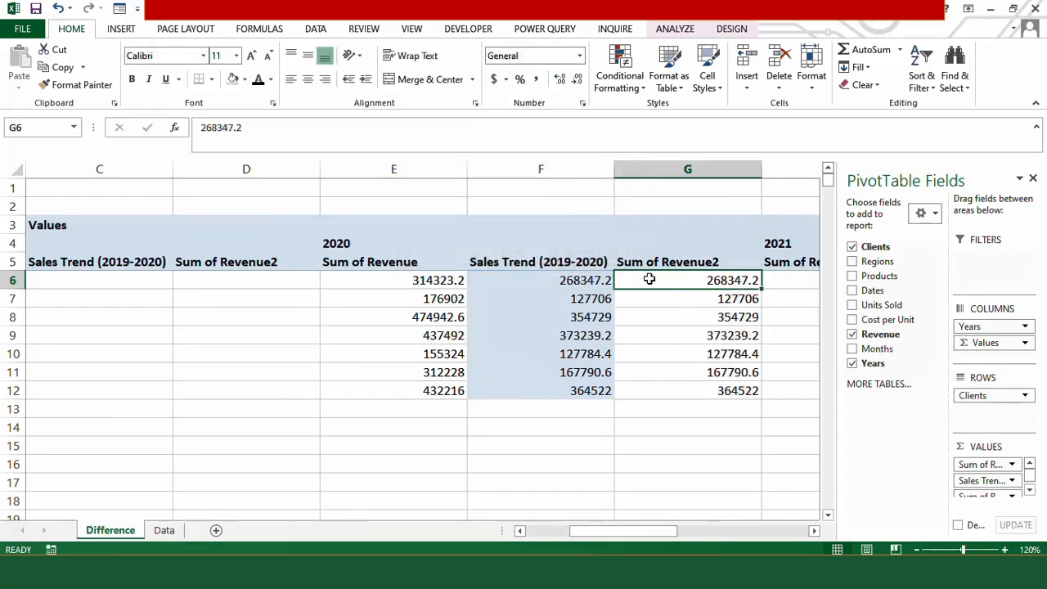
pyautogui.moveTo(649, 279)
pyautogui.moveTo(666, 397)
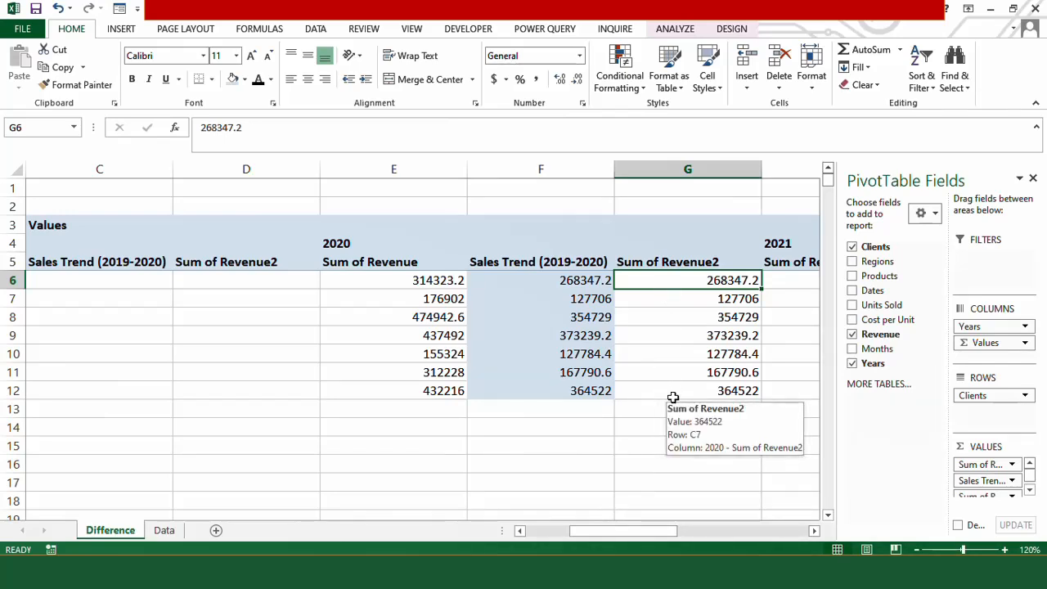
# Rename the Sum of Revenue2 header under 2020 as "Conditional Formatting (2019-2020)".
pyautogui.click(657, 263)
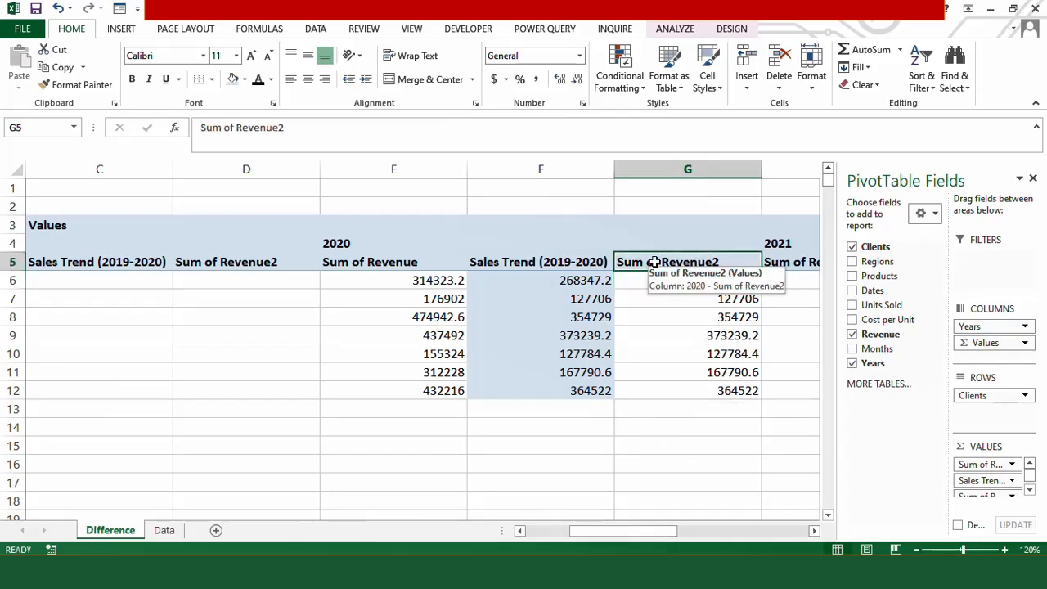
pyautogui.click(304, 137)
pyautogui.press('BackSpace')
pyautogui.press('BackSpace')
pyautogui.press('BackSpace')
pyautogui.press('BackSpace')
pyautogui.press('BackSpace')
pyautogui.press('BackSpace')
pyautogui.press('BackSpace')
pyautogui.press('BackSpace')
pyautogui.press('BackSpace')
pyautogui.press('BackSpace')
pyautogui.press('BackSpace')
pyautogui.press('BackSpace')
pyautogui.press('BackSpace')
pyautogui.press('BackSpace')
pyautogui.press('BackSpace')
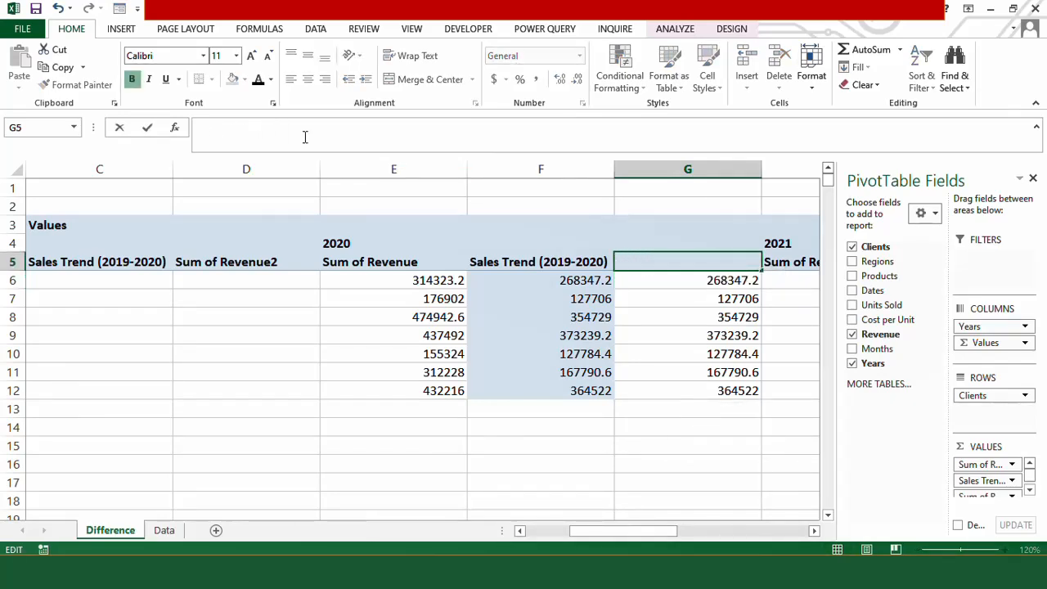
pyautogui.write('Conditional Formatting (2019-2020')
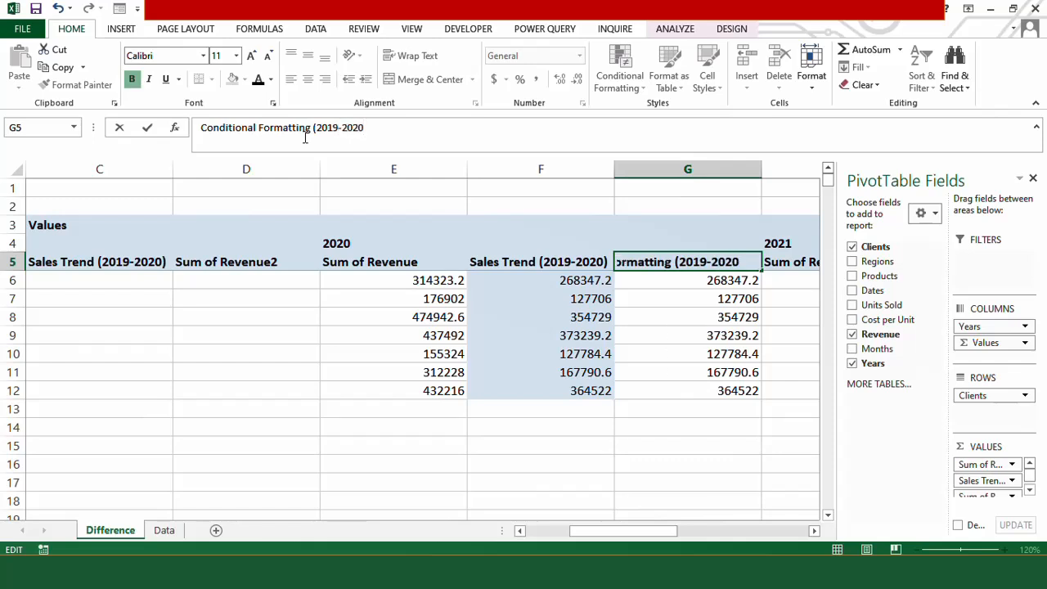
pyautogui.write(')')
pyautogui.press('Return')
# Fill the 2020 Conditional Formatting (2019-2020) values for clients C1 to C7 with light orange.
pyautogui.moveTo(646, 282); pyautogui.dragTo(671, 390)
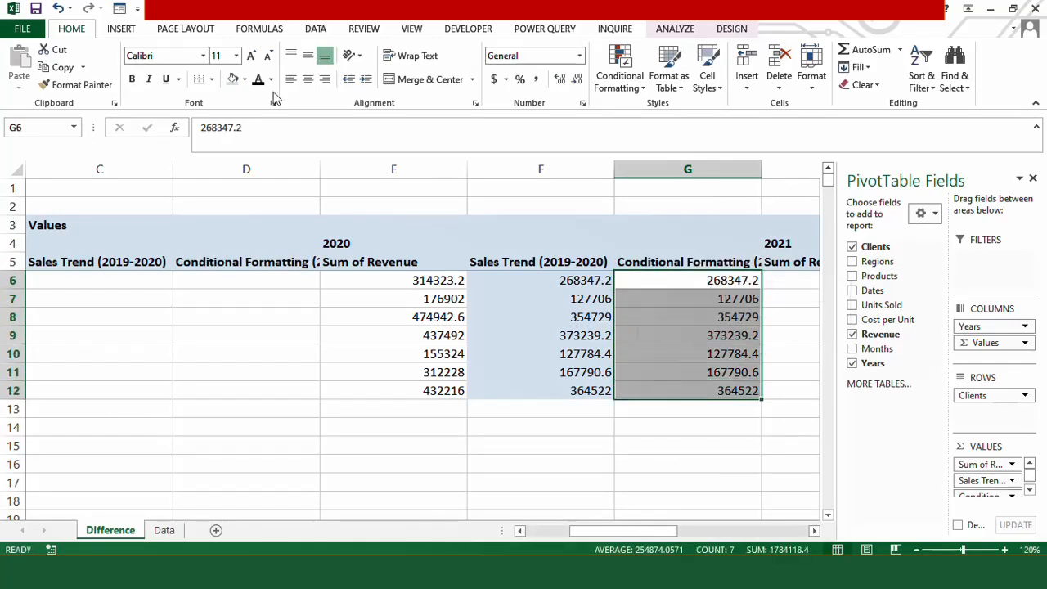
pyautogui.click(245, 80)
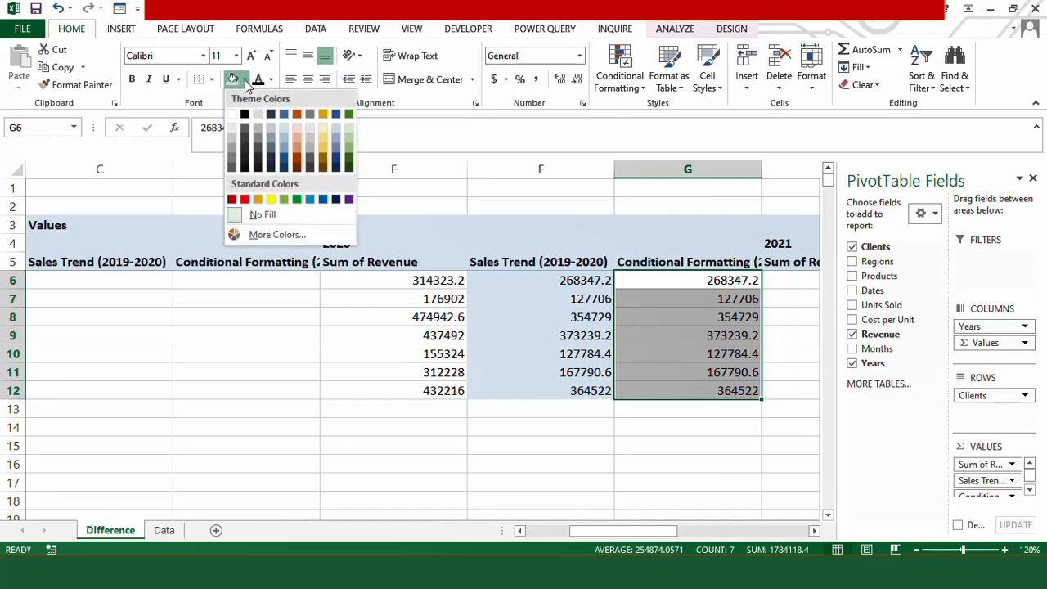
pyautogui.click(296, 127)
pyautogui.click(523, 409)
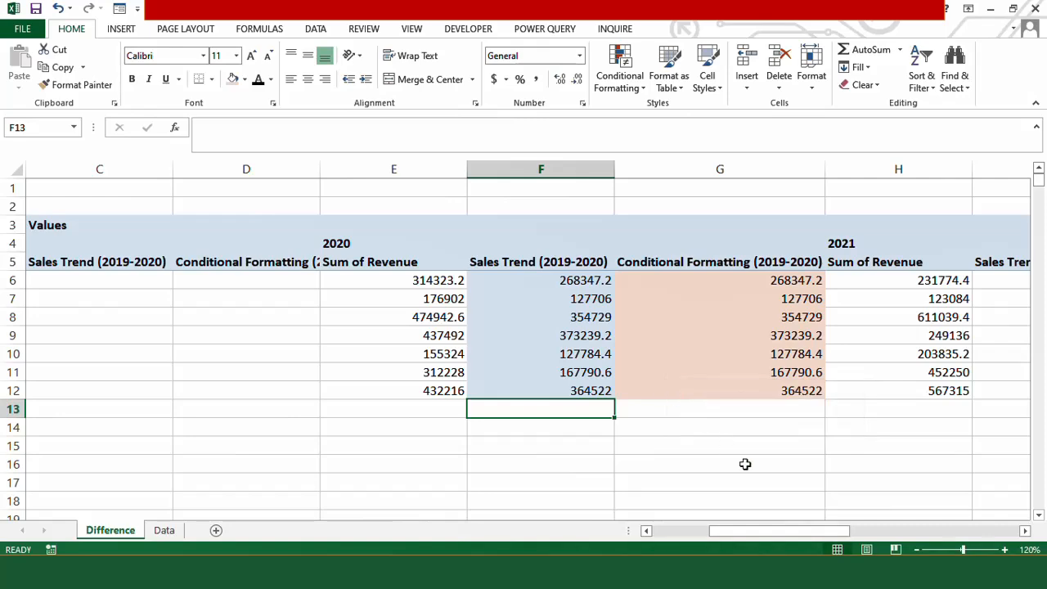
# Add another Revenue field to the pivot table's values after the Conditional Formatting (2019-2020) field.
pyautogui.moveTo(776, 533); pyautogui.dragTo(833, 530)
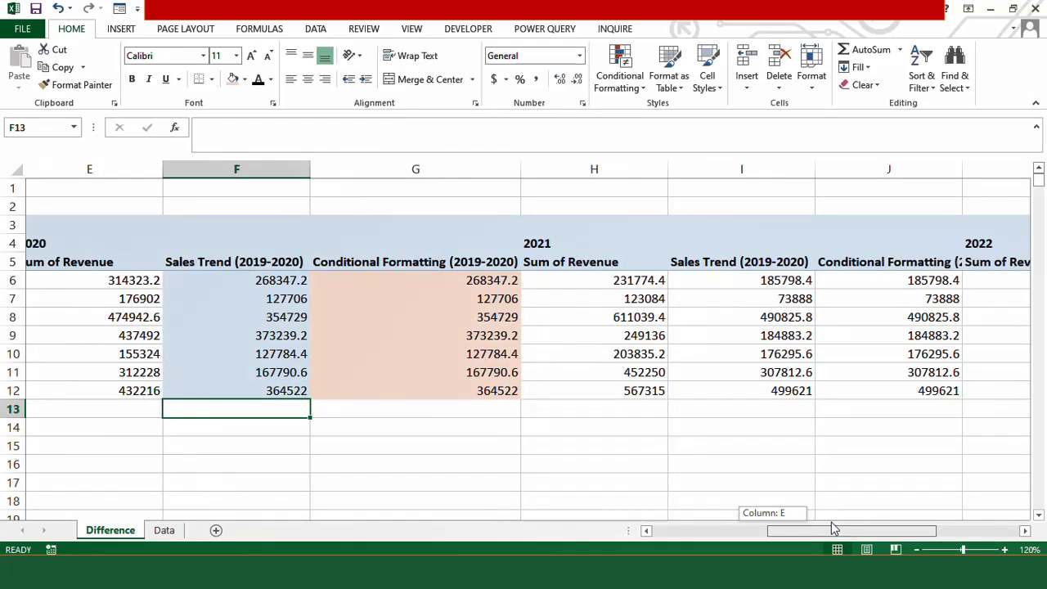
pyautogui.moveTo(831, 524); pyautogui.dragTo(832, 523)
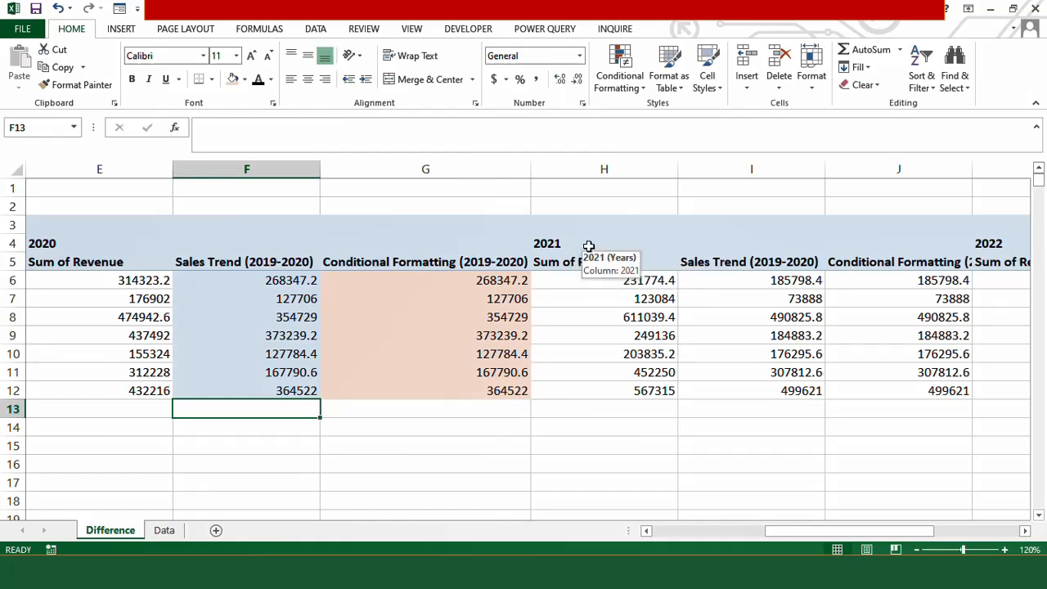
pyautogui.moveTo(870, 530); pyautogui.dragTo(754, 528)
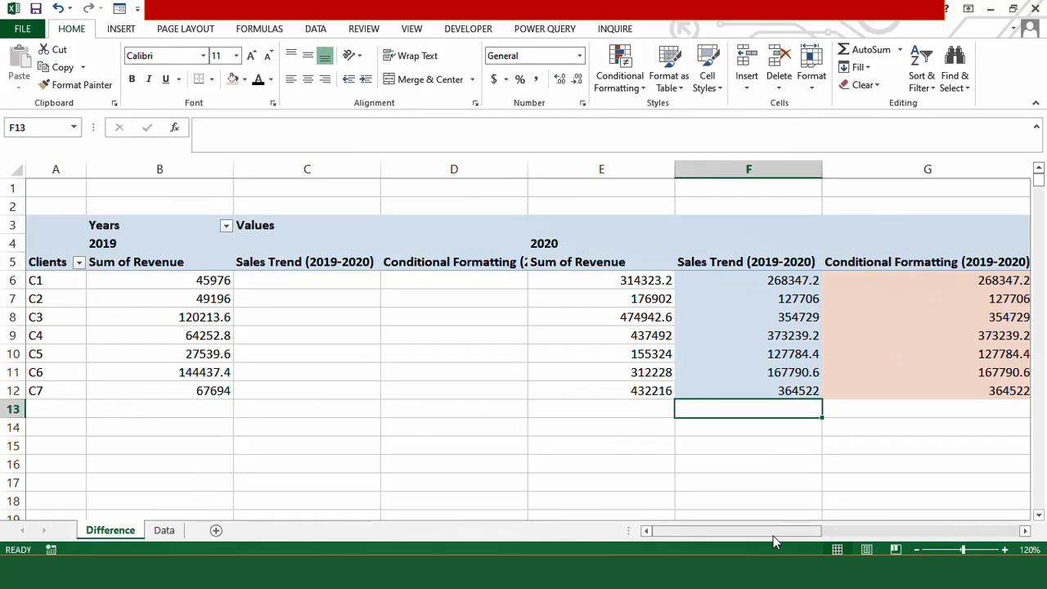
pyautogui.moveTo(774, 534); pyautogui.dragTo(919, 531)
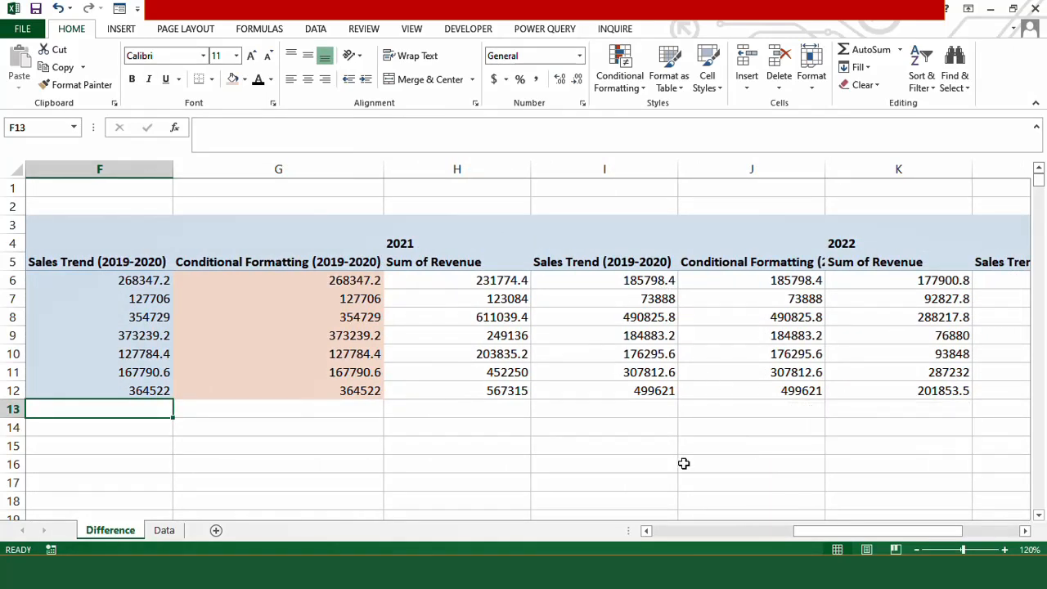
pyautogui.click(610, 279)
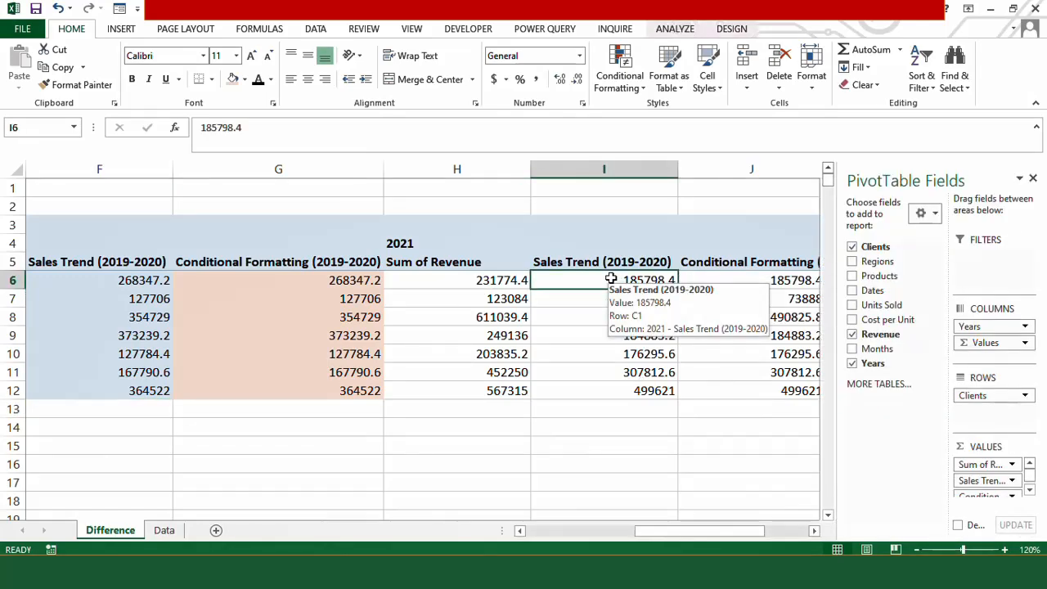
pyautogui.moveTo(897, 344); pyautogui.dragTo(994, 501)
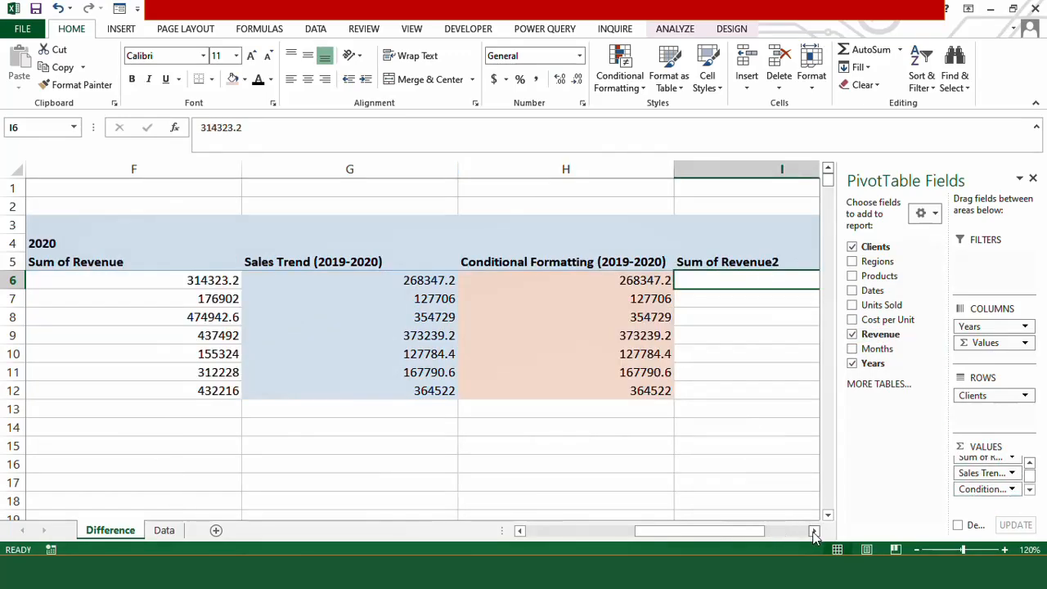
# Show the Sum of Revenue2 values as Difference From, using Years as base field and 2020 as base item.
pyautogui.click(712, 298)
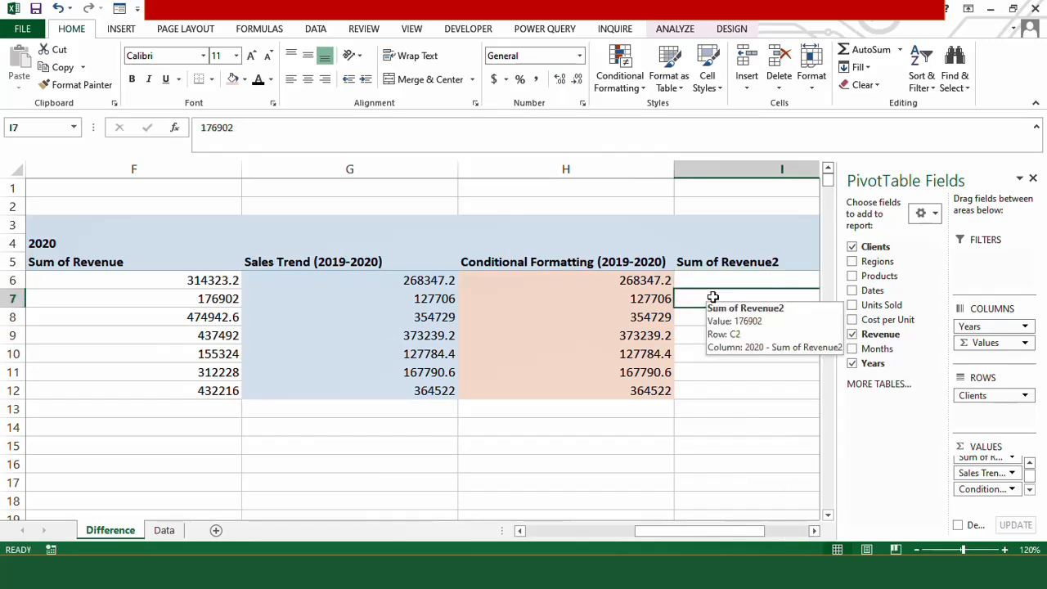
pyautogui.press('Right')
pyautogui.press('Right')
pyautogui.press('Right')
pyautogui.press('Right')
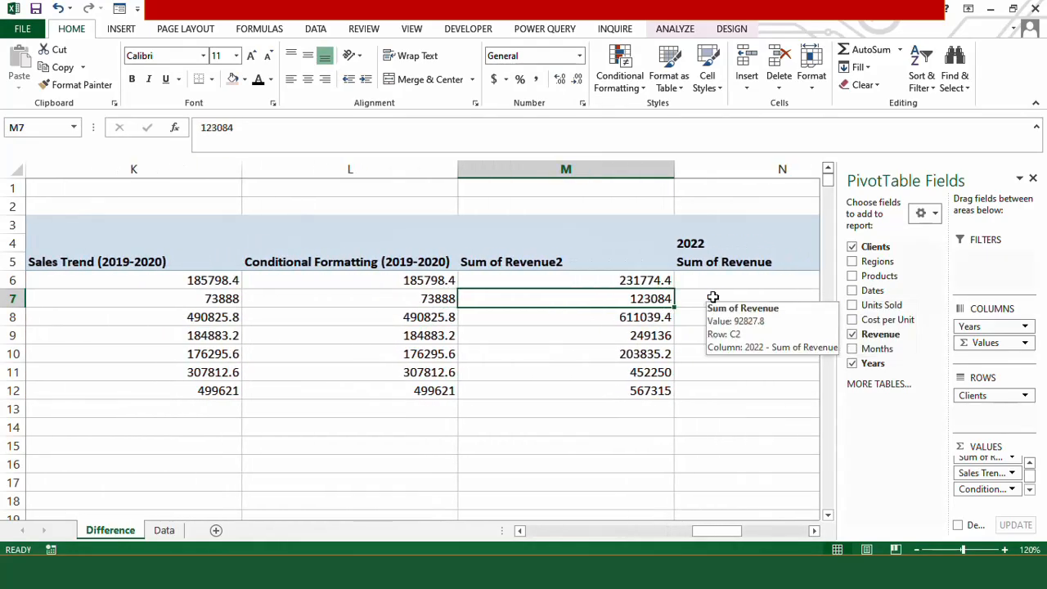
pyautogui.click(589, 281)
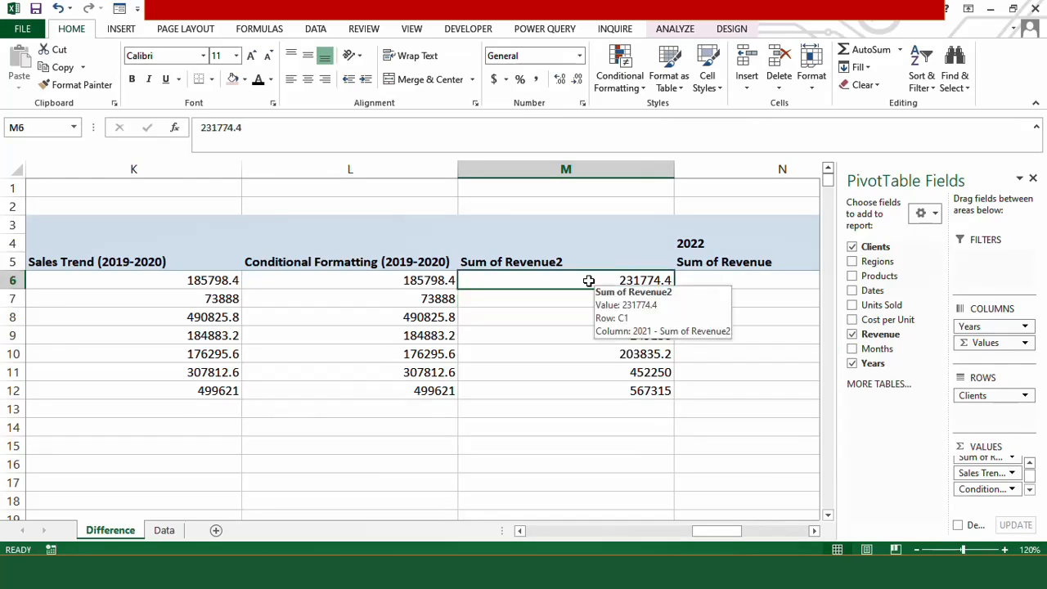
pyautogui.rightClick(589, 281)
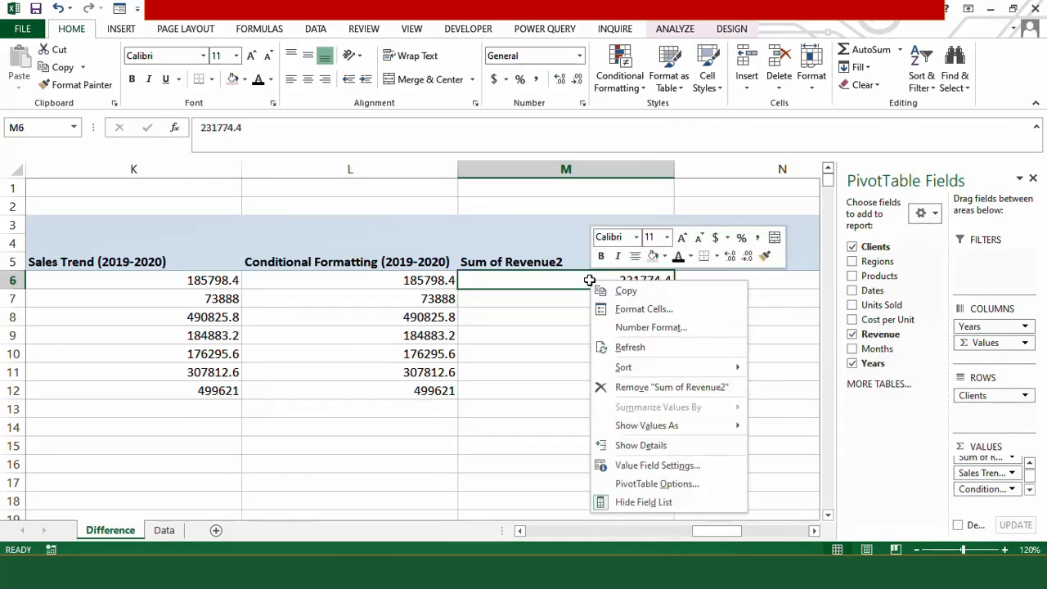
pyautogui.moveTo(692, 428)
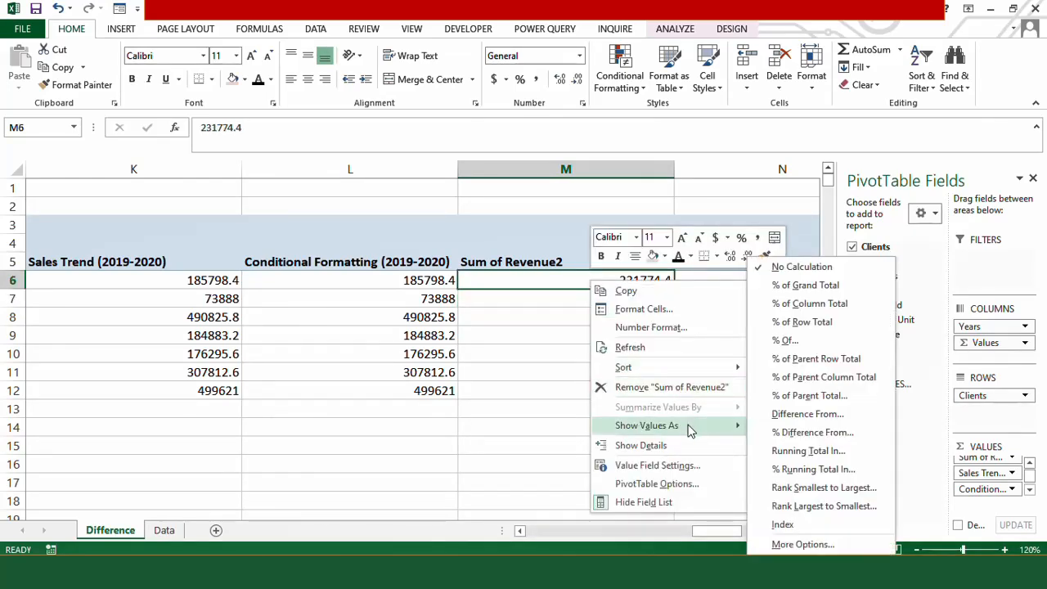
pyautogui.click(787, 414)
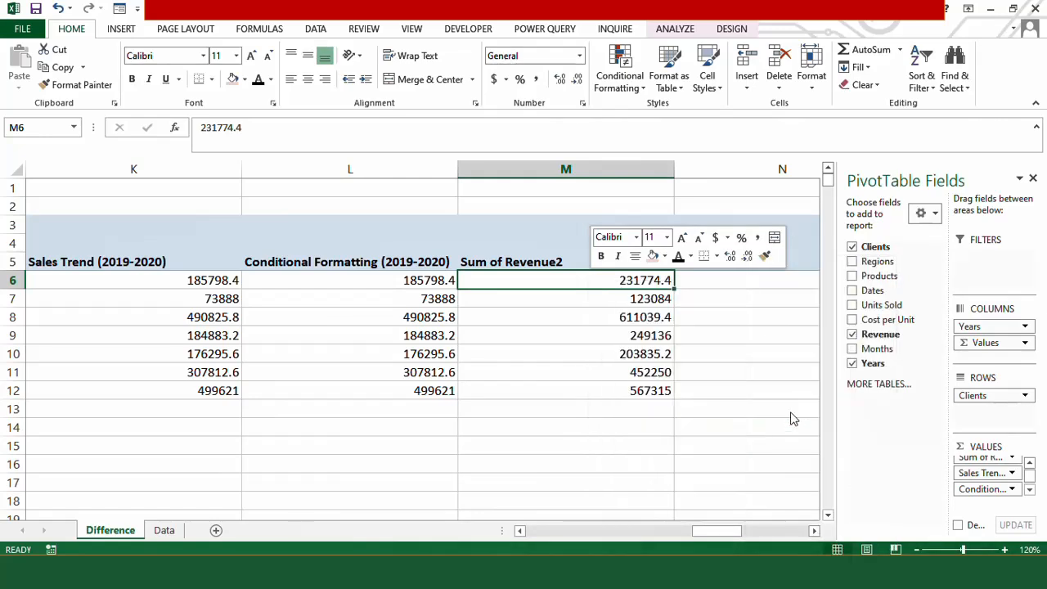
pyautogui.click(613, 216)
pyautogui.click(512, 244)
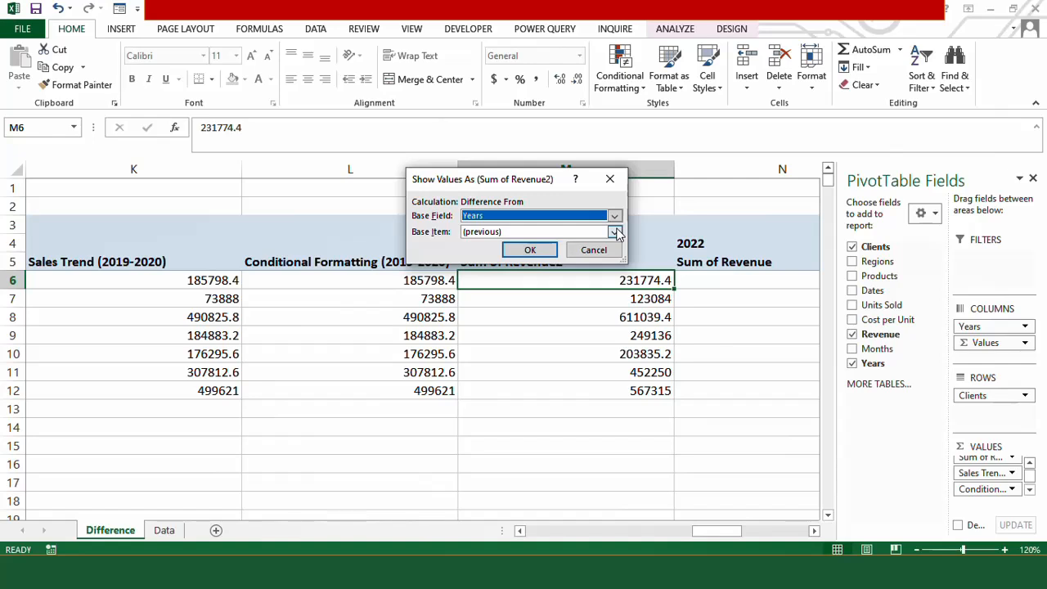
pyautogui.click(615, 232)
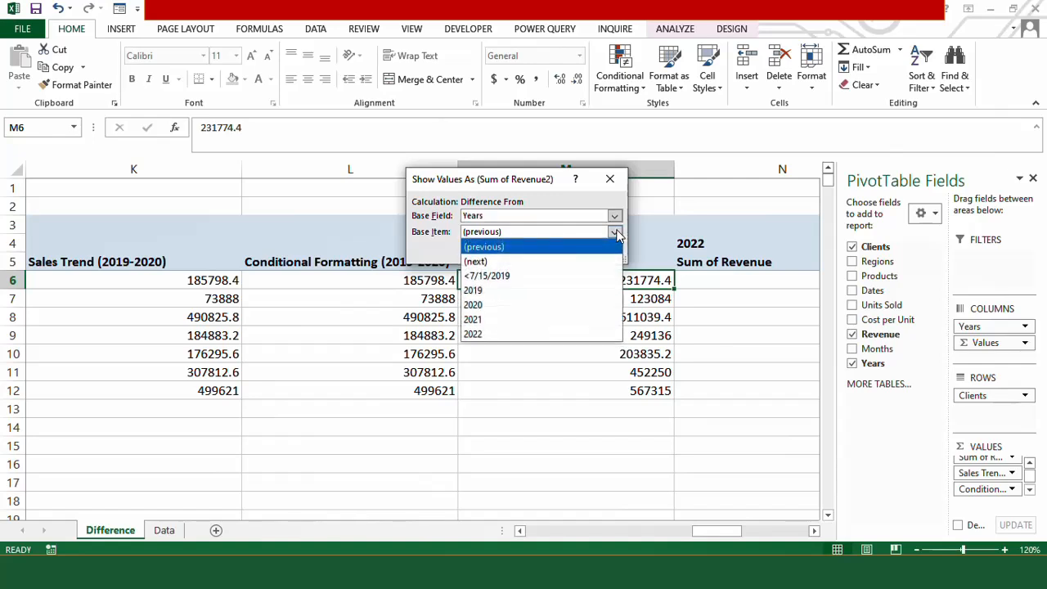
pyautogui.click(535, 306)
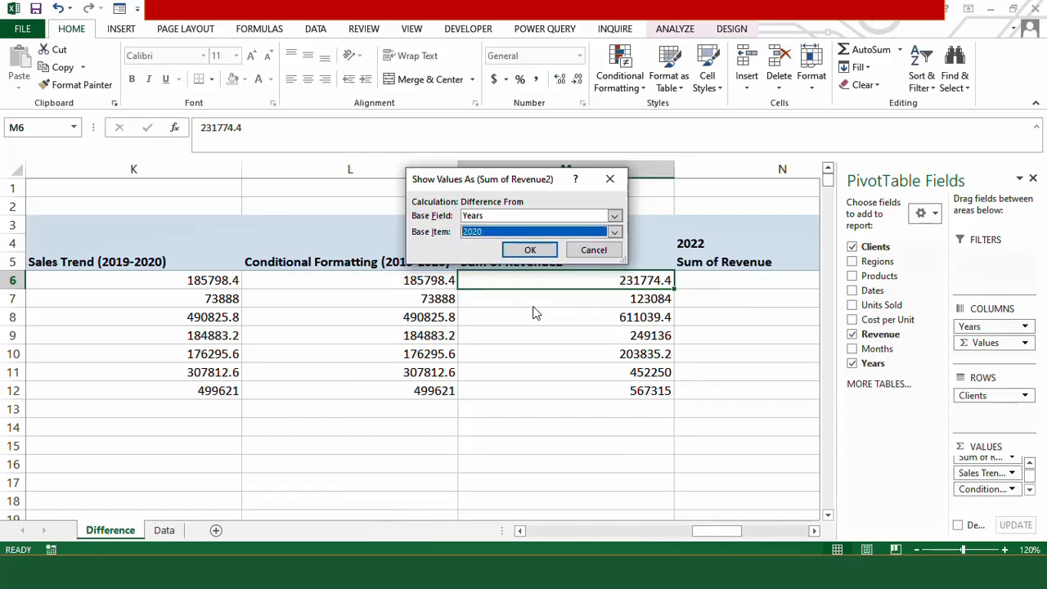
pyautogui.click(538, 249)
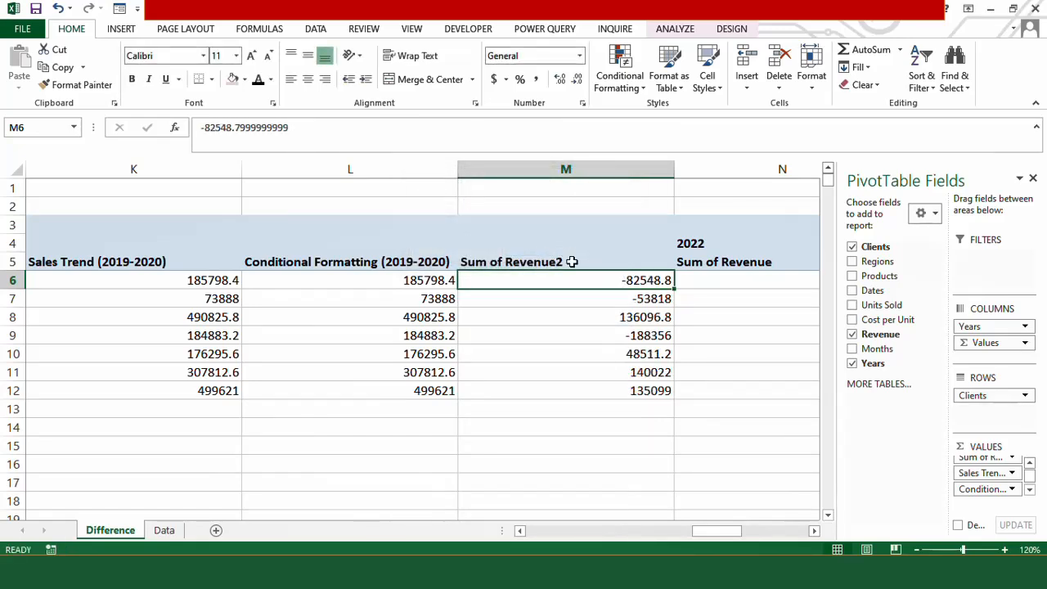
# Rename the Sum of Revenue2 header under 2021 as "Sales Trend (2020-2021)".
pyautogui.click(553, 258)
pyautogui.click(295, 133)
pyautogui.moveTo(295, 133); pyautogui.dragTo(243, 125)
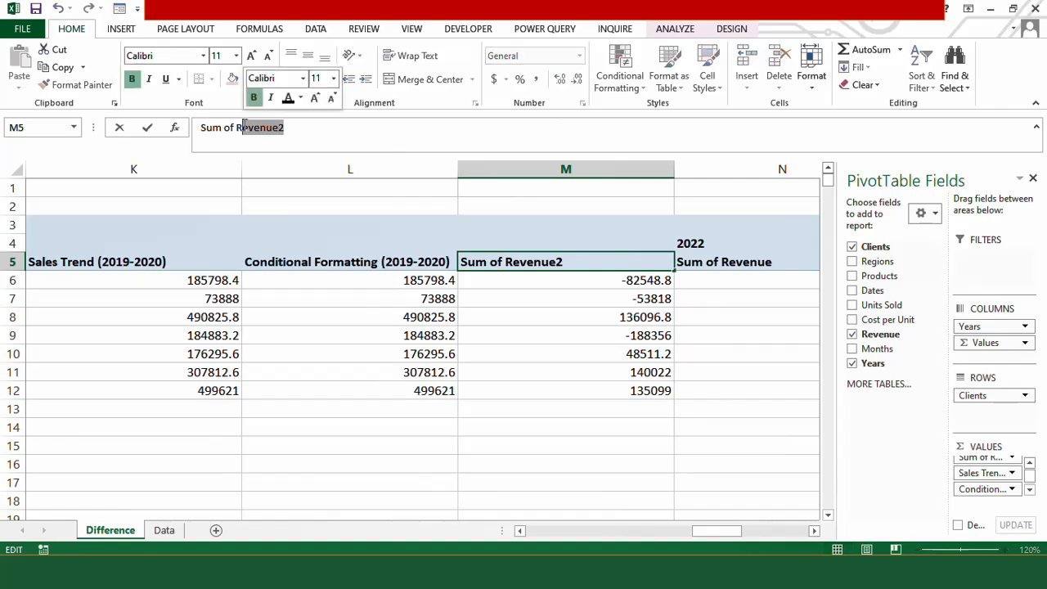
pyautogui.press('BackSpace')
pyautogui.press('BackSpace')
pyautogui.press('BackSpace')
pyautogui.press('BackSpace')
pyautogui.press('BackSpace')
pyautogui.press('BackSpace')
pyautogui.press('BackSpace')
pyautogui.press('BackSpace')
pyautogui.press('BackSpace')
pyautogui.write('Sales Trend ')
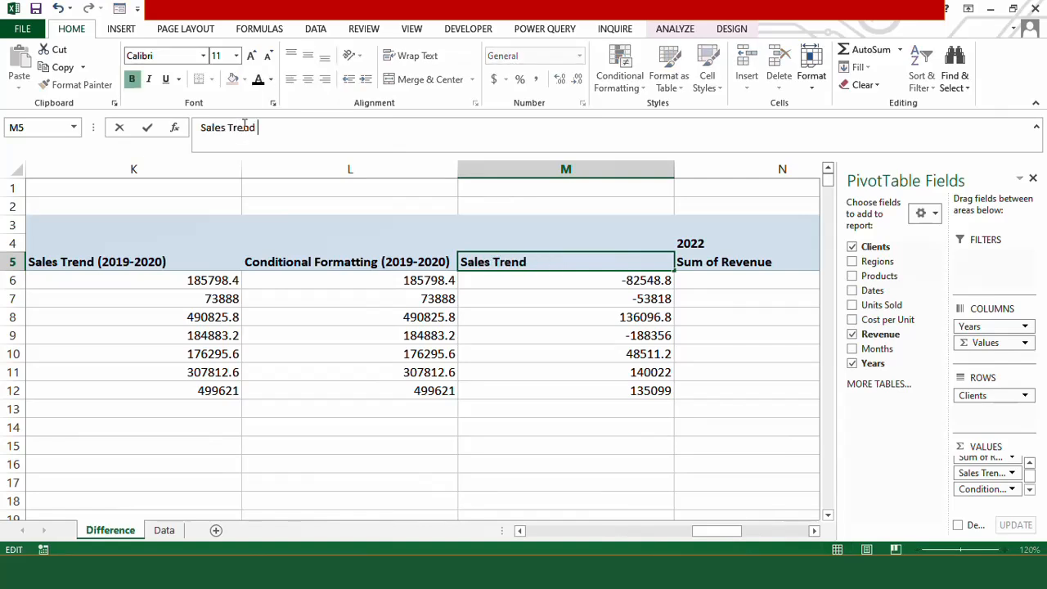
pyautogui.write('(2020-2021')
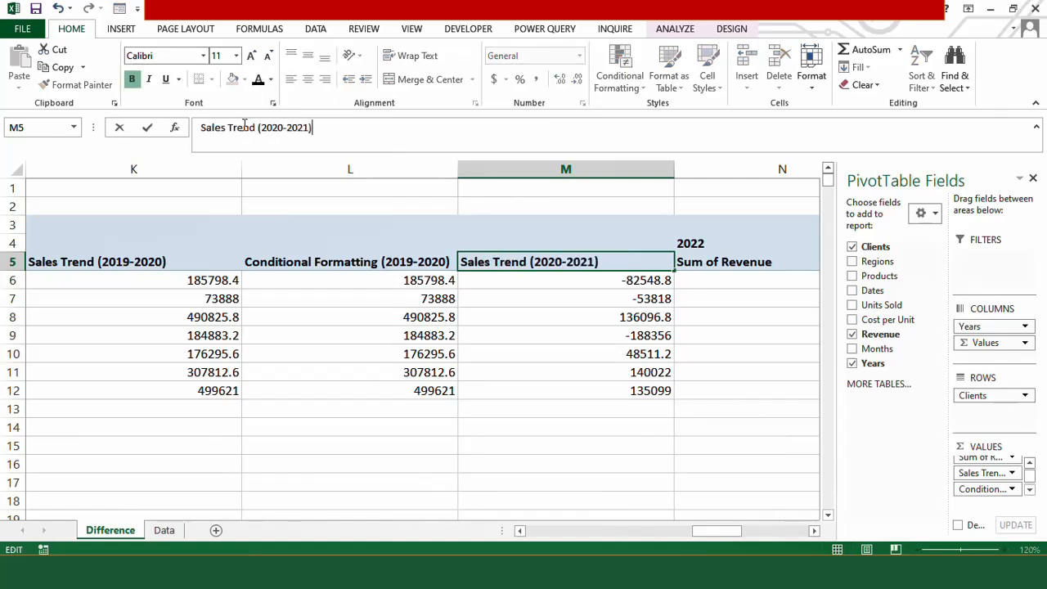
pyautogui.press('Return')
# Fill the 2021 Sales Trend (2020-2021) values for clients C1 to C7 with a light shade of blue.
pyautogui.moveTo(568, 278); pyautogui.dragTo(594, 391)
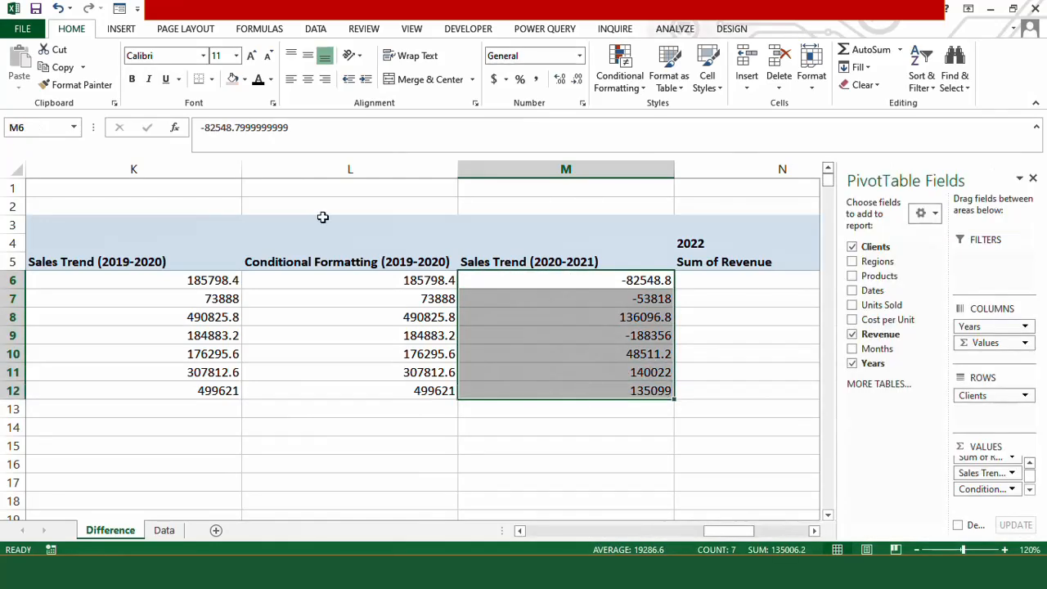
pyautogui.click(245, 79)
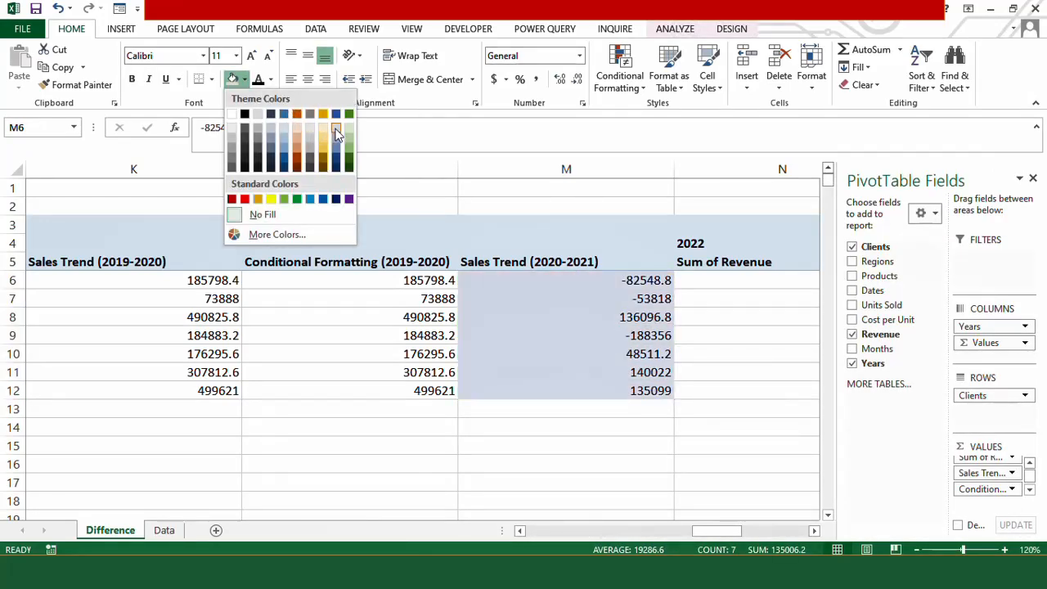
pyautogui.click(337, 133)
pyautogui.click(545, 406)
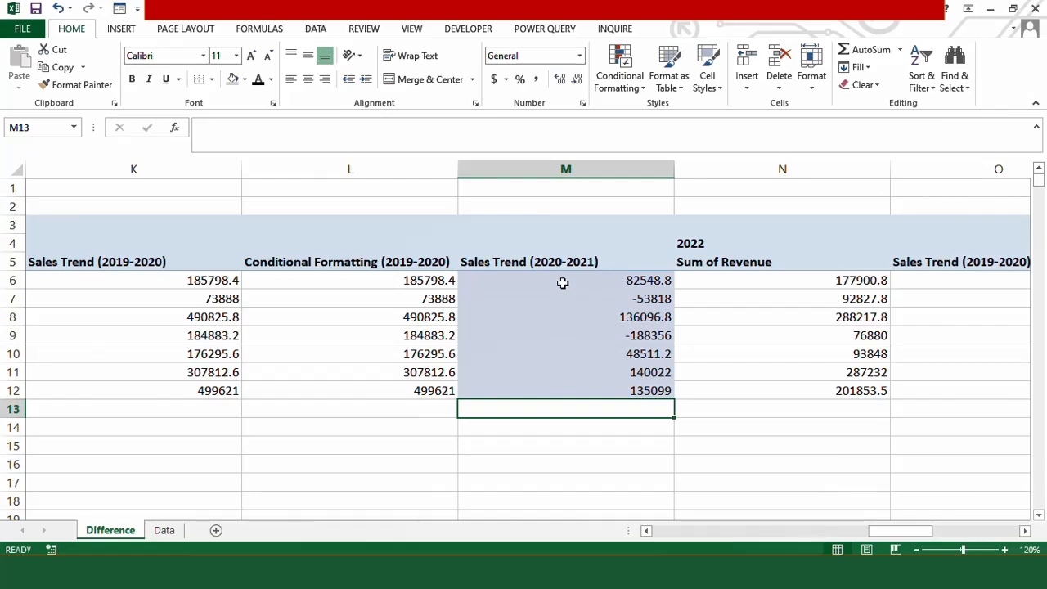
# Add another Revenue field to the pivot table's values after the Sales Trend (2020-2021) field.
pyautogui.click(562, 282)
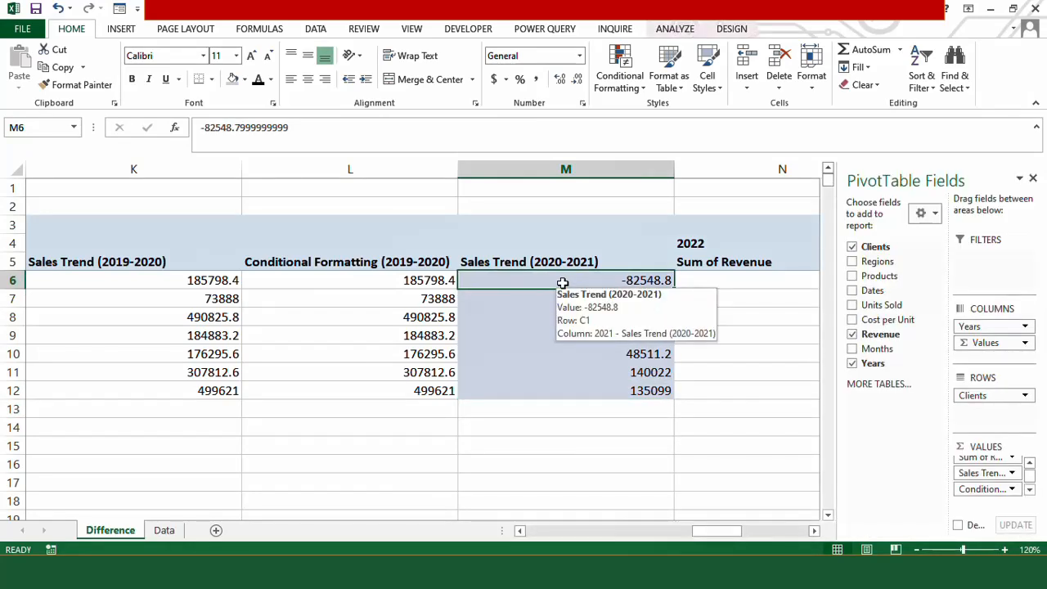
pyautogui.moveTo(923, 360); pyautogui.dragTo(988, 502)
# Show the new Sum of Revenue2 values under 2021 as Difference From, using Years as base field and 2020 as base item.
pyautogui.click(813, 530)
pyautogui.click(813, 530)
pyautogui.click(814, 531)
pyautogui.click(595, 283)
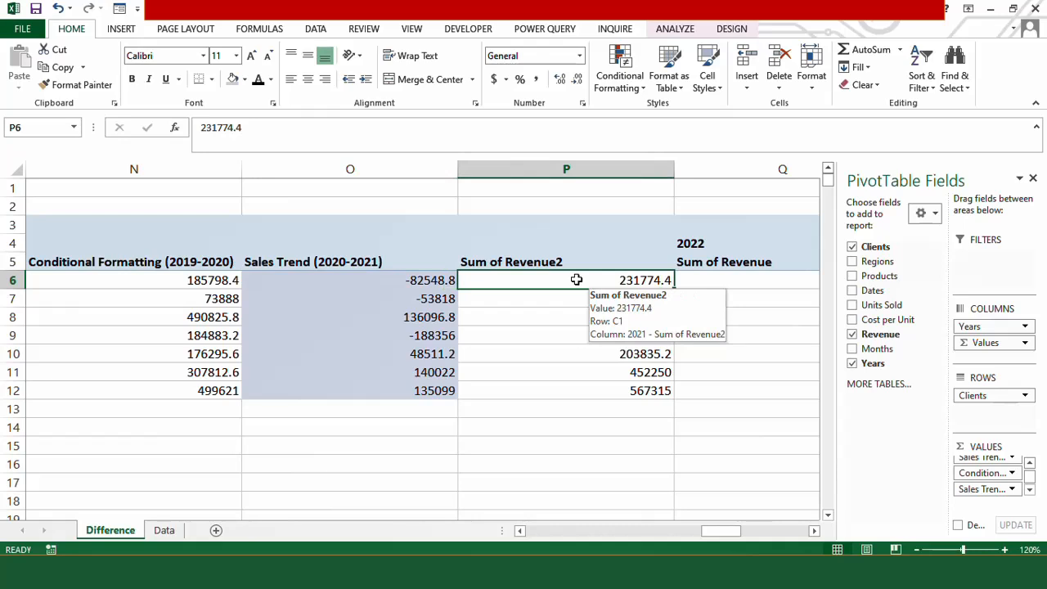
pyautogui.rightClick(577, 280)
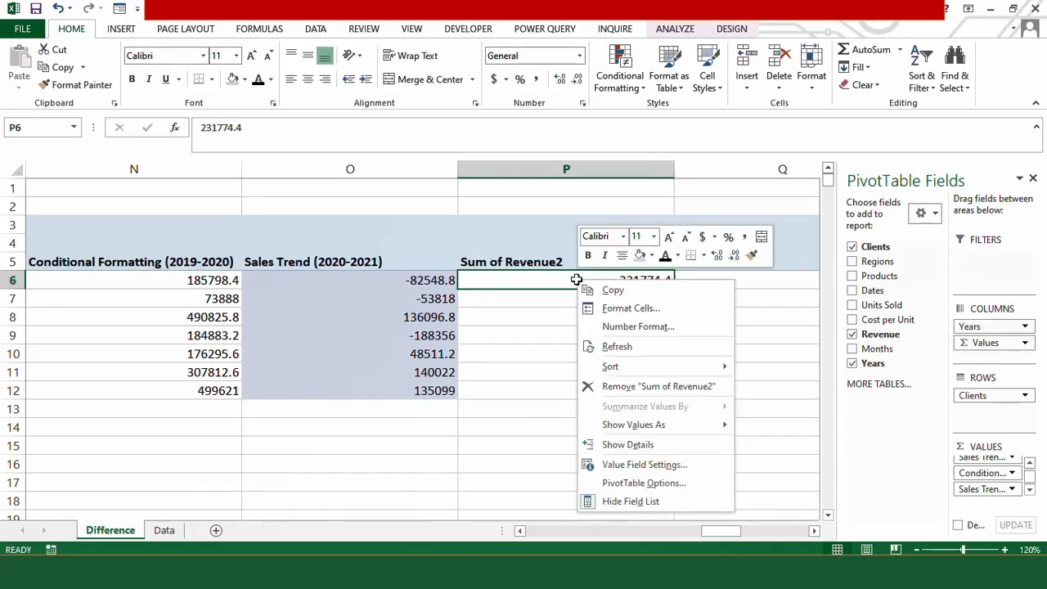
pyautogui.moveTo(664, 431)
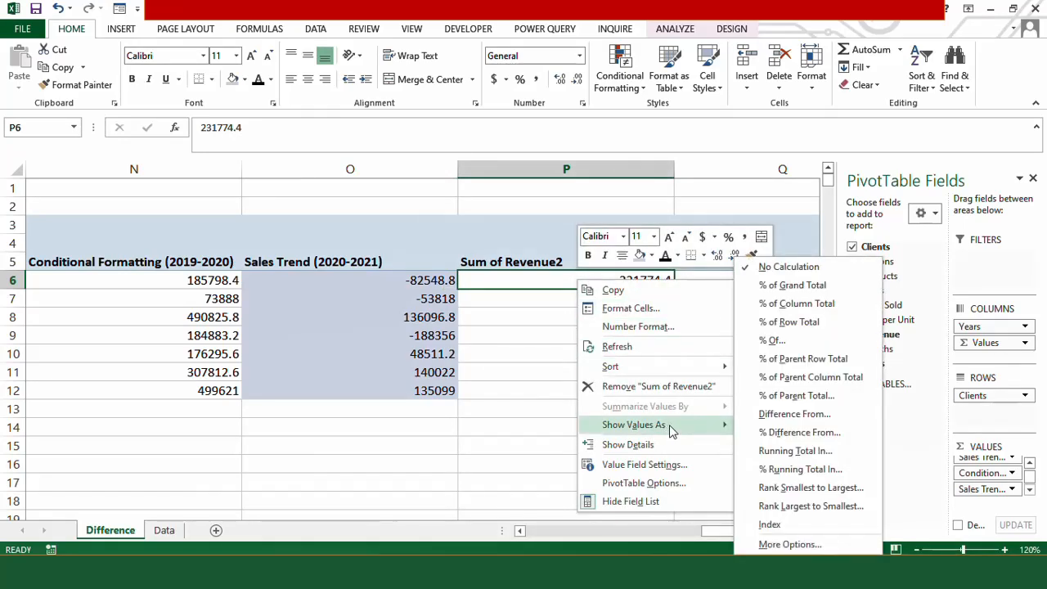
pyautogui.click(779, 413)
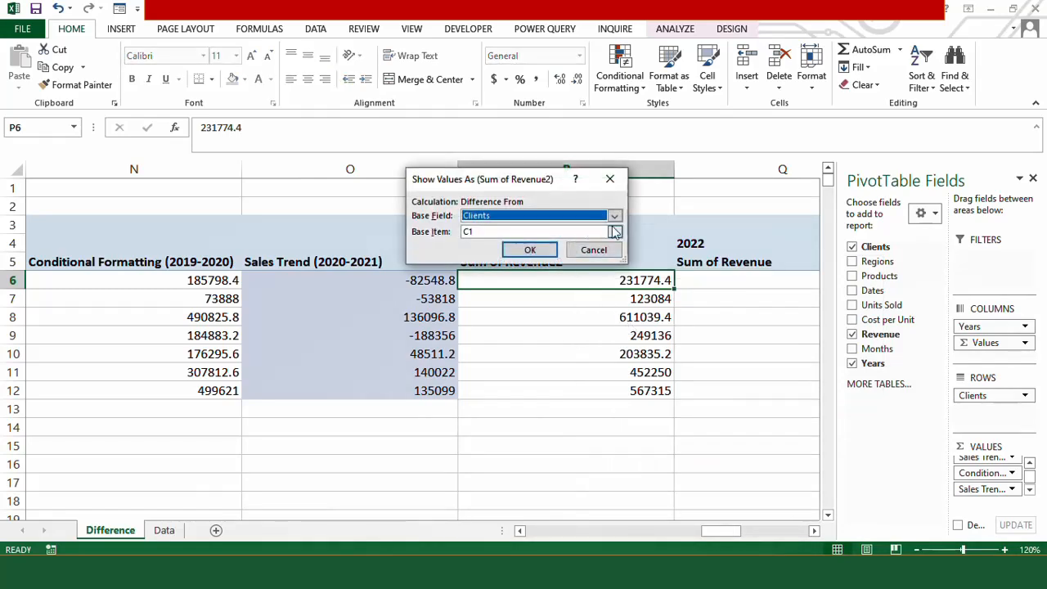
pyautogui.click(615, 215)
pyautogui.click(536, 242)
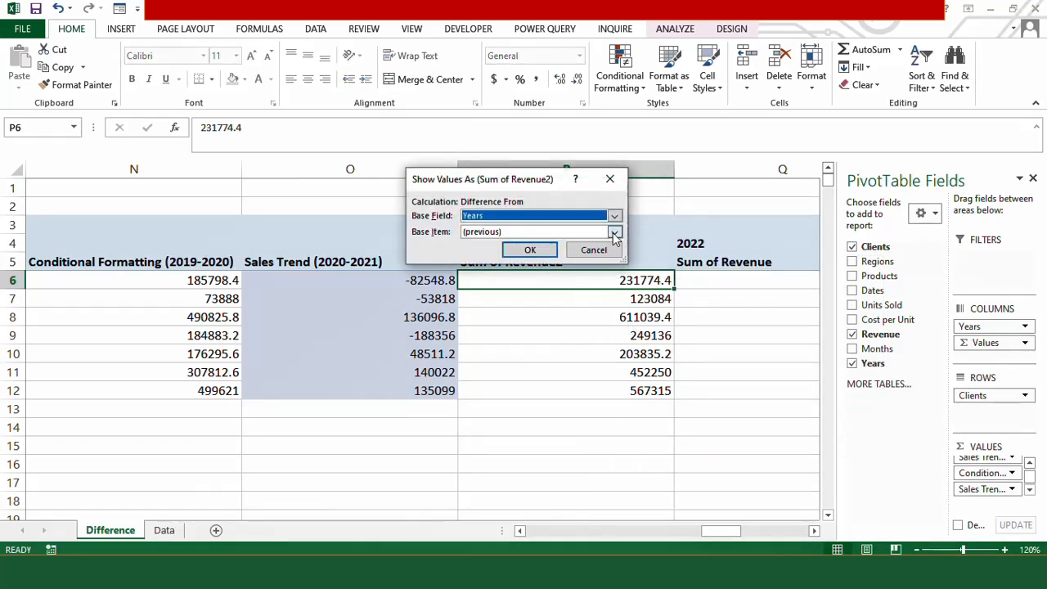
pyautogui.click(615, 233)
pyautogui.click(527, 305)
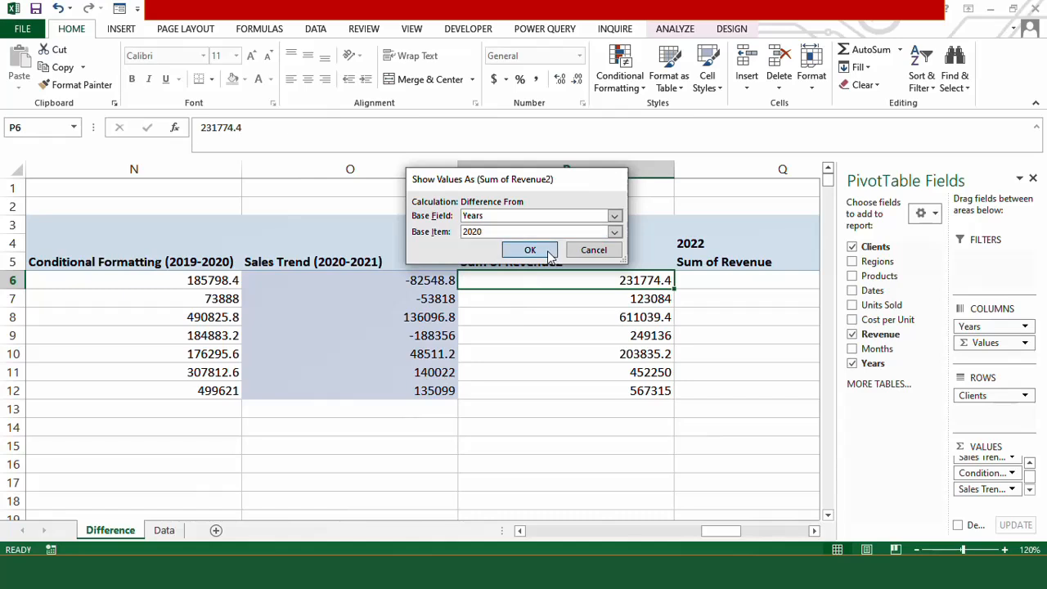
pyautogui.click(530, 250)
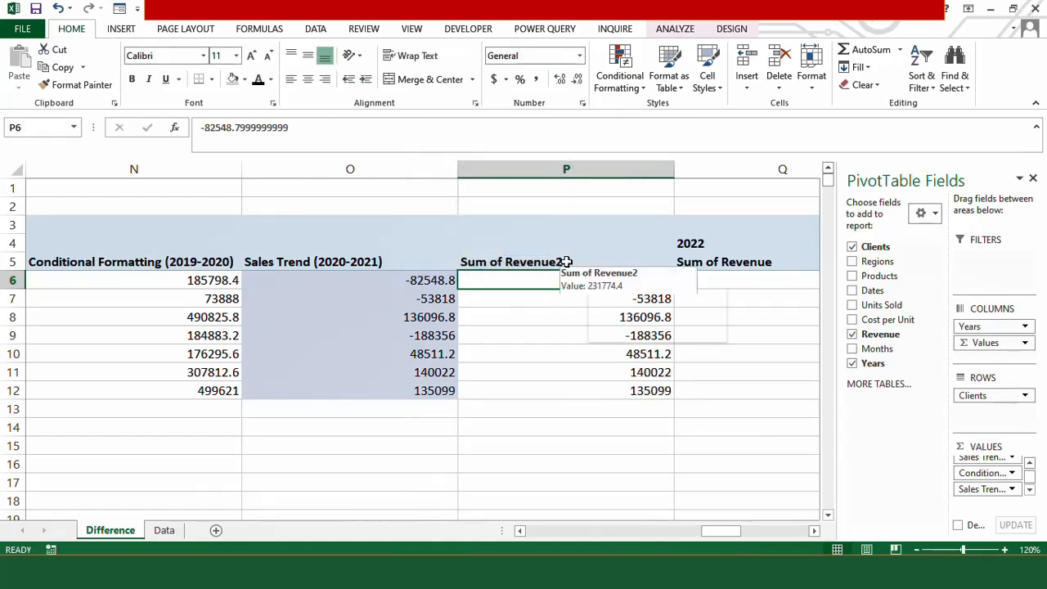
# Rename the Sum of Revenue2 header under 2021 as "Conditional Formatting (2020-2021)".
pyautogui.click(566, 262)
pyautogui.moveTo(252, 125); pyautogui.dragTo(222, 124)
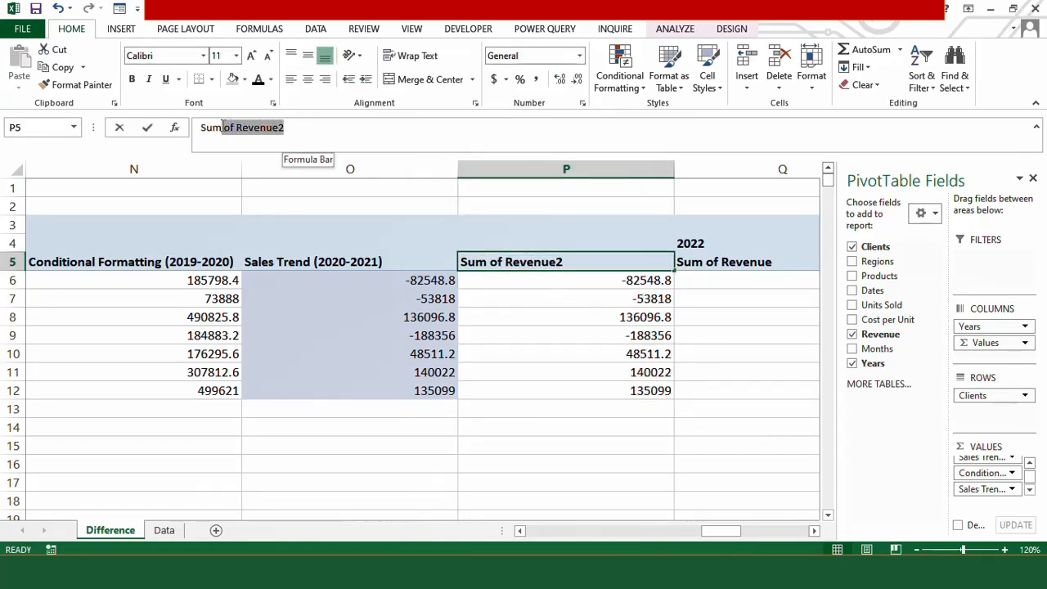
pyautogui.press('BackSpace')
pyautogui.press('BackSpace')
pyautogui.press('BackSpace')
pyautogui.press('BackSpace')
pyautogui.write('Conditioanl')
pyautogui.press('BackSpace')
pyautogui.press('BackSpace')
pyautogui.press('BackSpace')
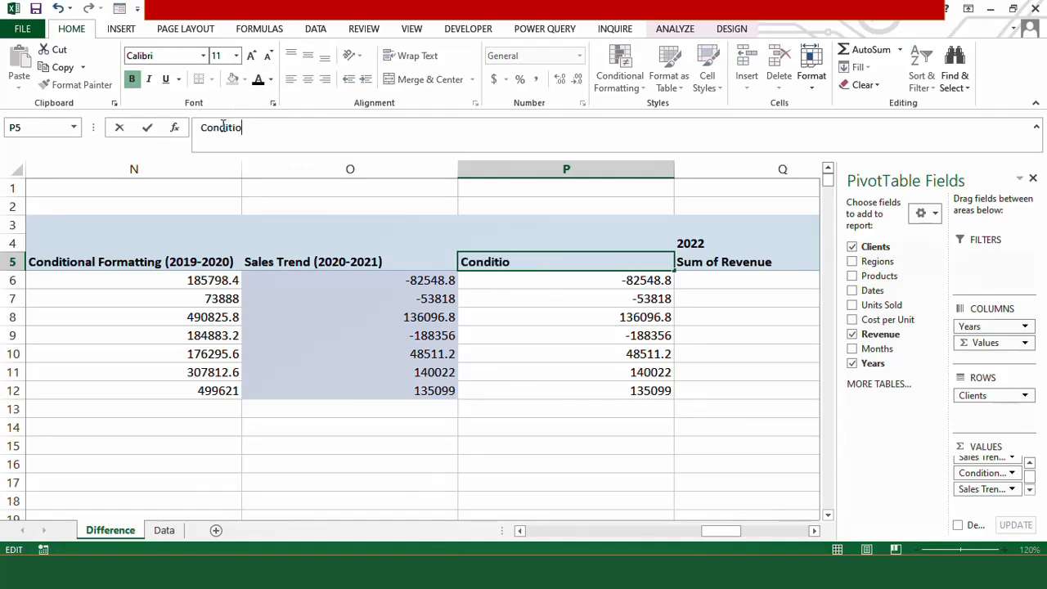
pyautogui.write('nal Formatting (2020-2021)')
pyautogui.press('Return')
# Fill the 2021 Conditional Formatting (2020-2021) values for clients C1 to C7 with a light shade of green.
pyautogui.moveTo(527, 286); pyautogui.dragTo(533, 391)
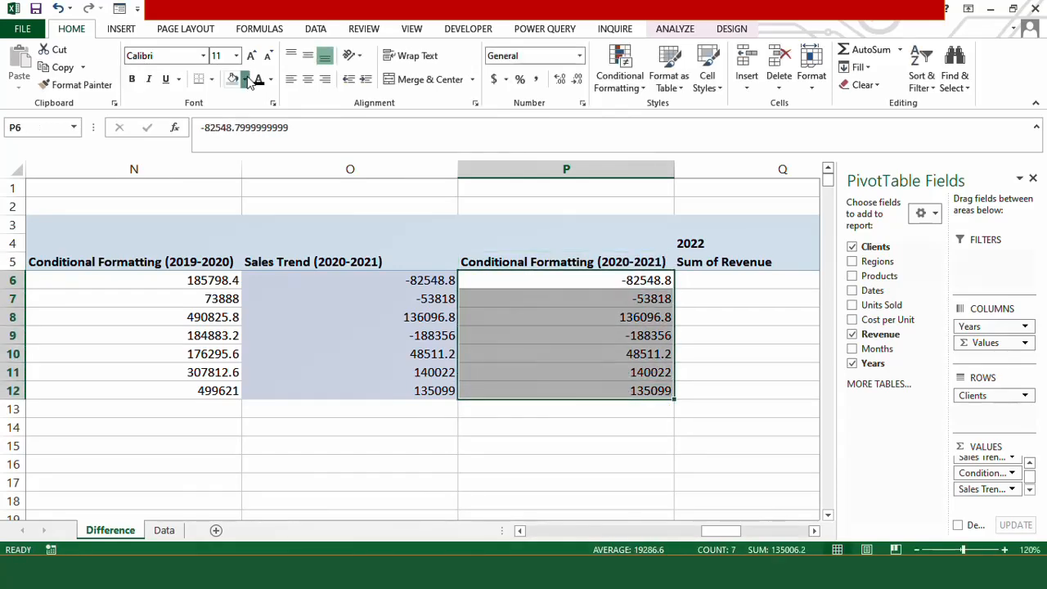
pyautogui.click(244, 80)
pyautogui.click(344, 129)
# Add another Revenue field to the pivot table's values after the Conditional Formatting (2020-2021) field.
pyautogui.press('Down')
pyautogui.press('Right')
pyautogui.press('Right')
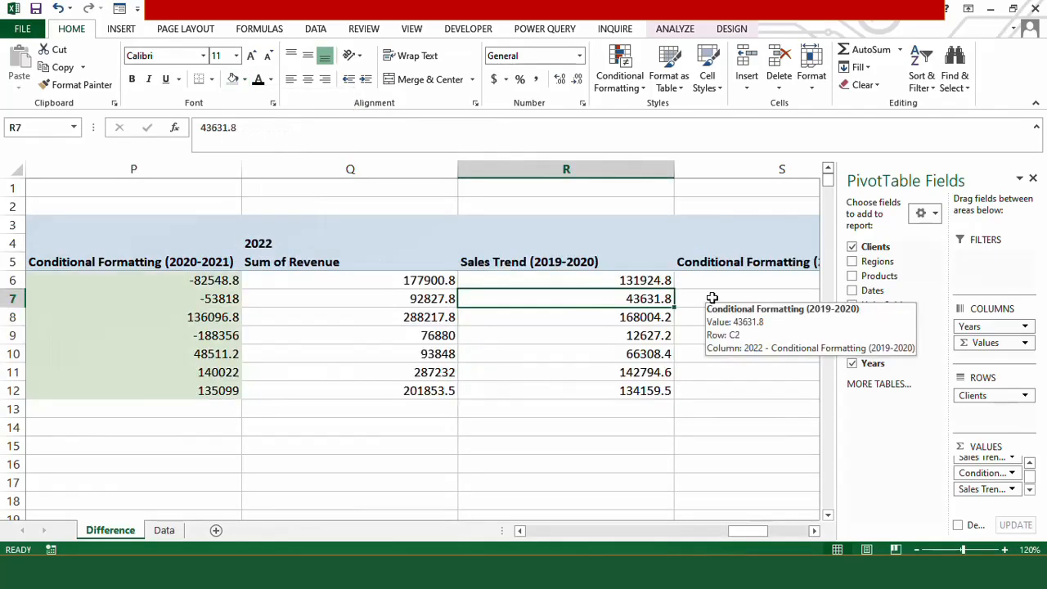
pyautogui.press('Right')
pyautogui.press('Right')
pyautogui.press('Right')
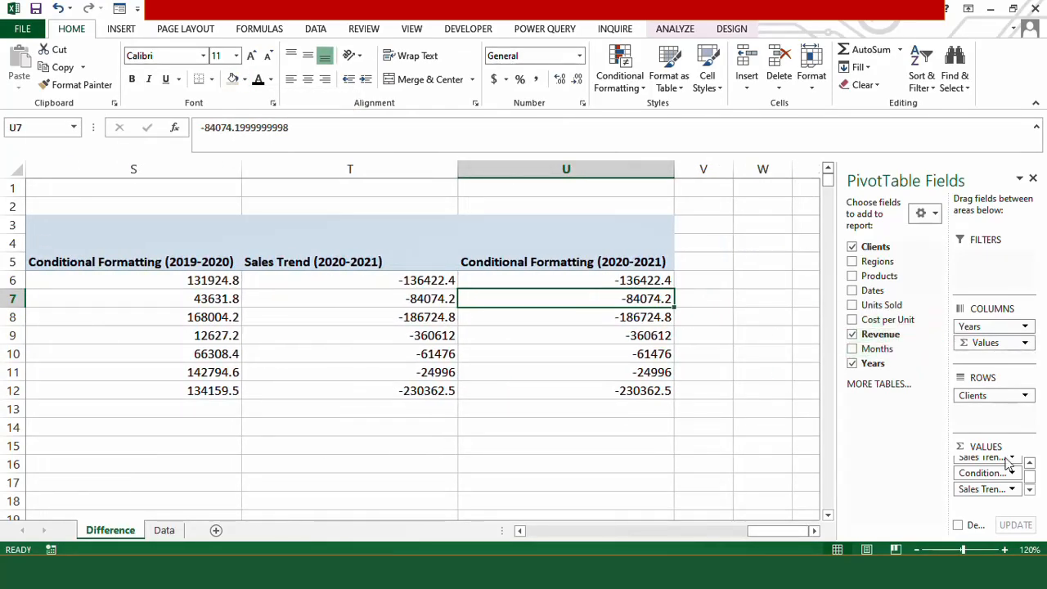
pyautogui.click(1030, 489)
pyautogui.click(1029, 490)
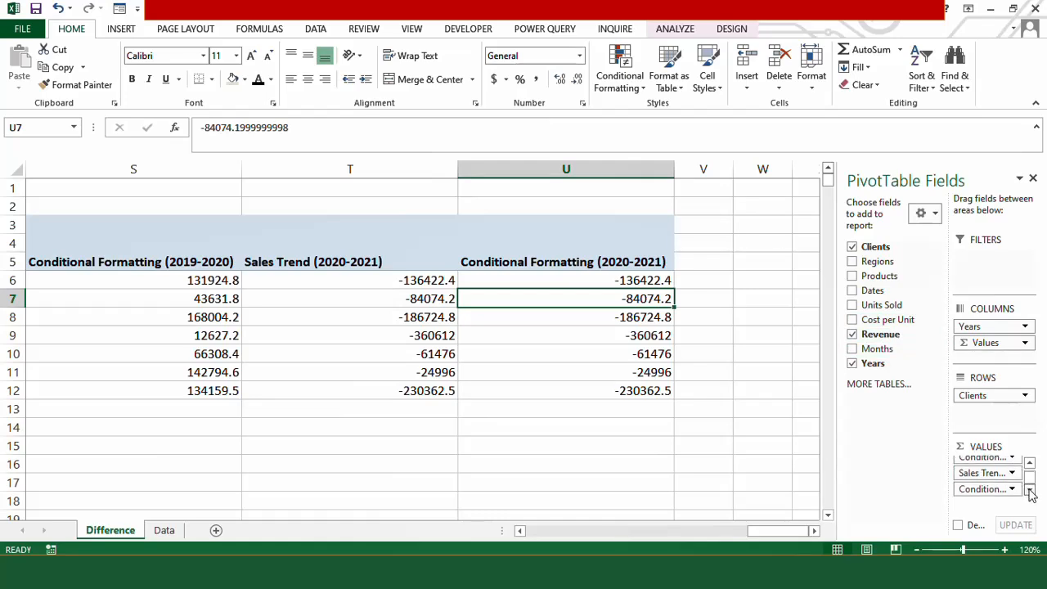
pyautogui.moveTo(888, 340); pyautogui.dragTo(991, 497)
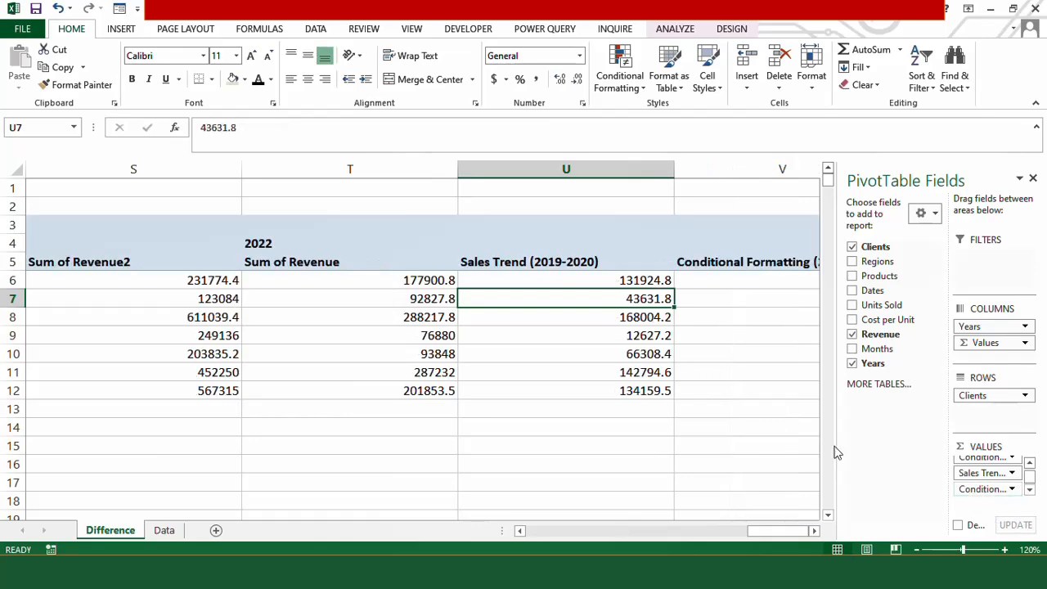
# Show the Sum of Revenue2 values under 2022 as Difference From, using Years as base field and 2021 as base item.
pyautogui.moveTo(775, 536); pyautogui.dragTo(816, 534)
pyautogui.click(727, 278)
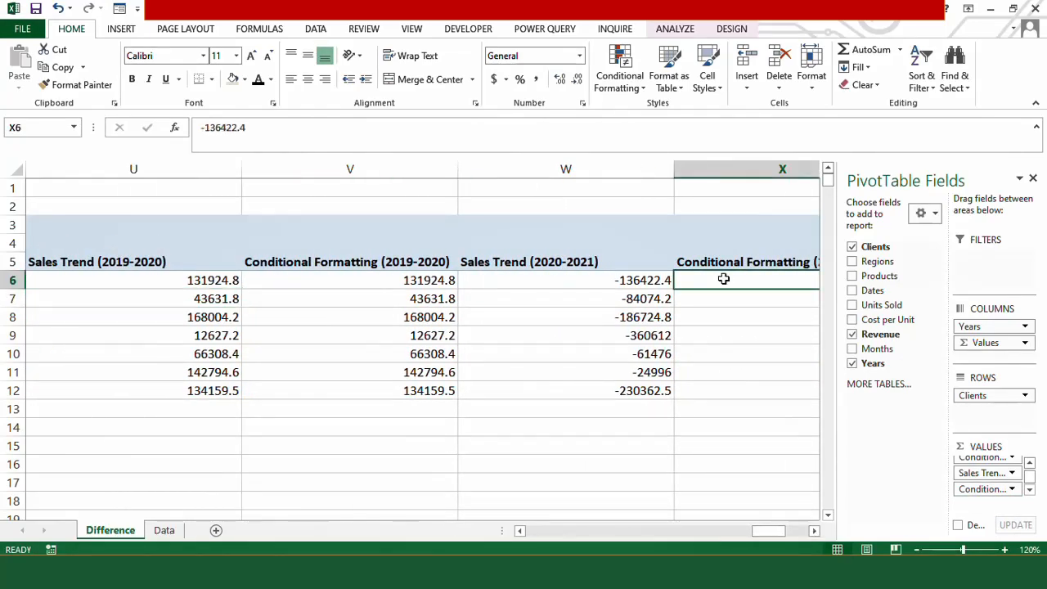
pyautogui.press('Right')
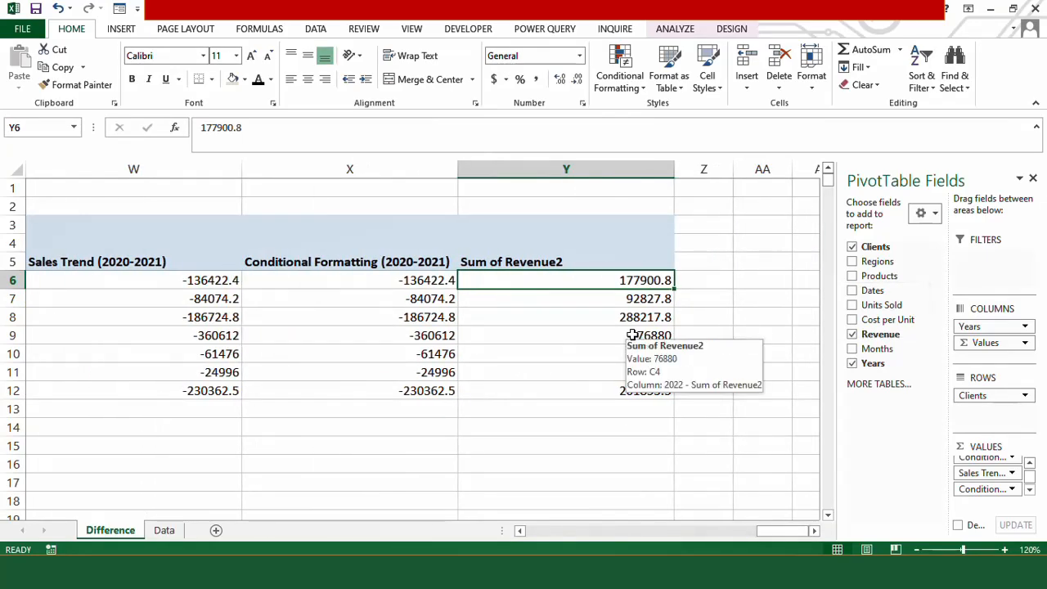
pyautogui.rightClick(558, 281)
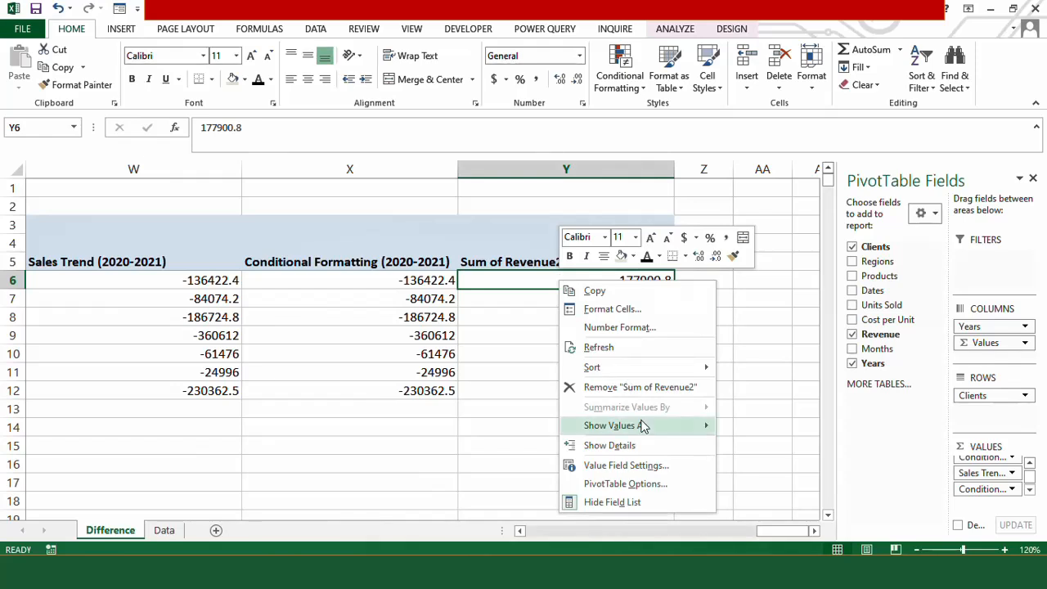
pyautogui.moveTo(643, 428)
pyautogui.click(775, 414)
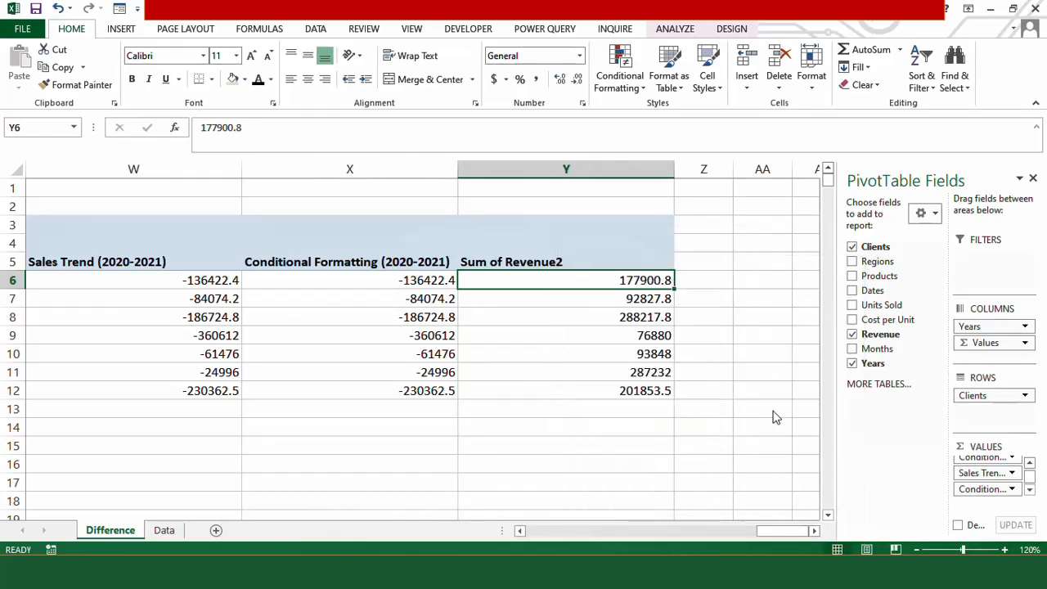
pyautogui.click(614, 215)
pyautogui.click(527, 244)
pyautogui.click(614, 232)
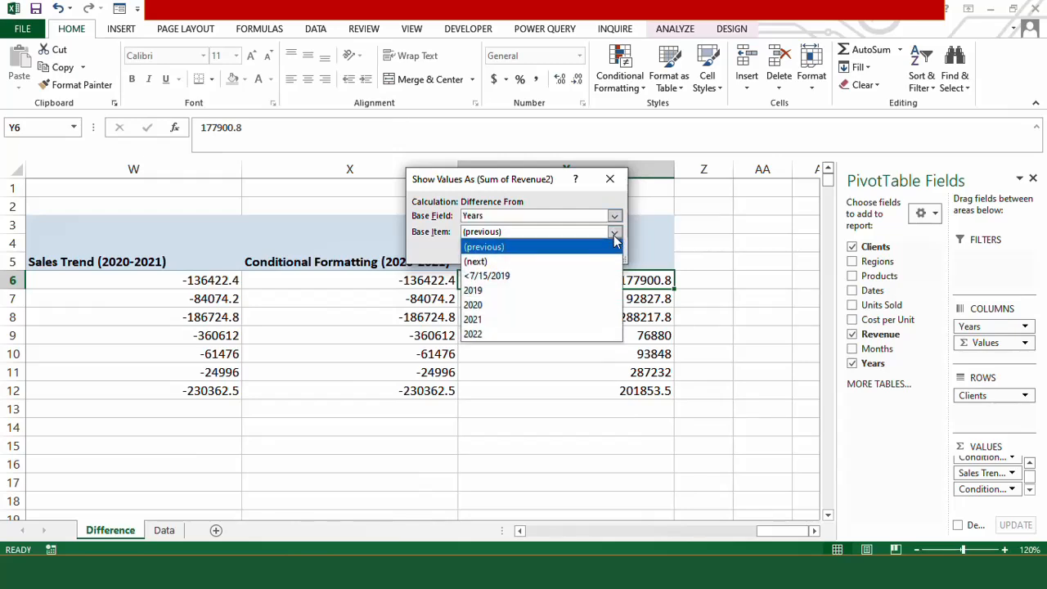
pyautogui.click(553, 320)
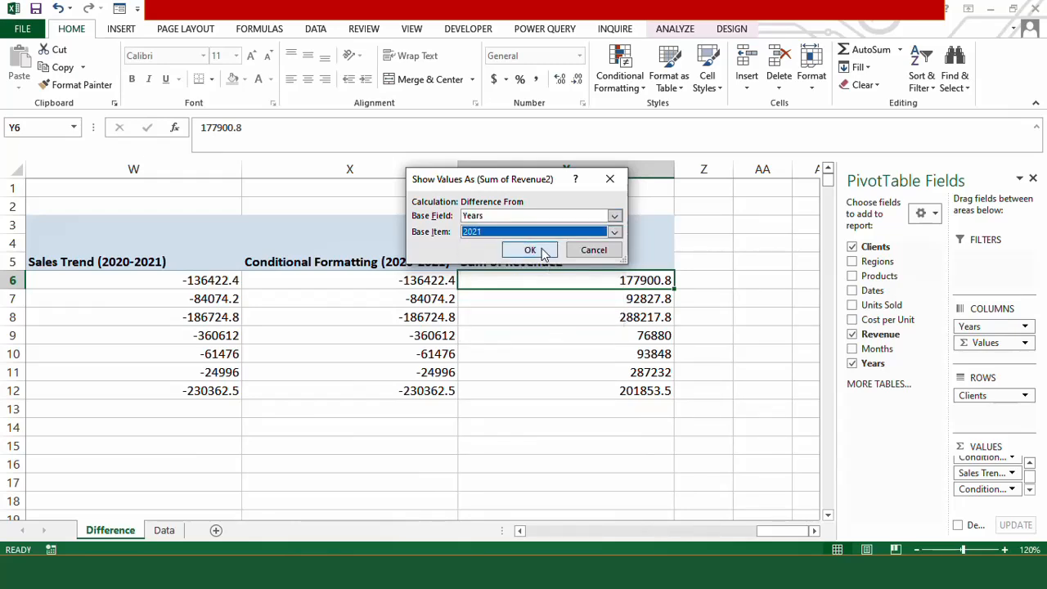
pyautogui.click(530, 250)
# Rename the Sum of Revenue2 header under 2022 as "Sales Trend (2021-2022)".
pyautogui.click(542, 261)
pyautogui.moveTo(285, 128); pyautogui.dragTo(220, 131)
pyautogui.press('BackSpace')
pyautogui.press('BackSpace')
pyautogui.press('BackSpace')
pyautogui.press('BackSpace')
pyautogui.write('ales Trend (2021-20')
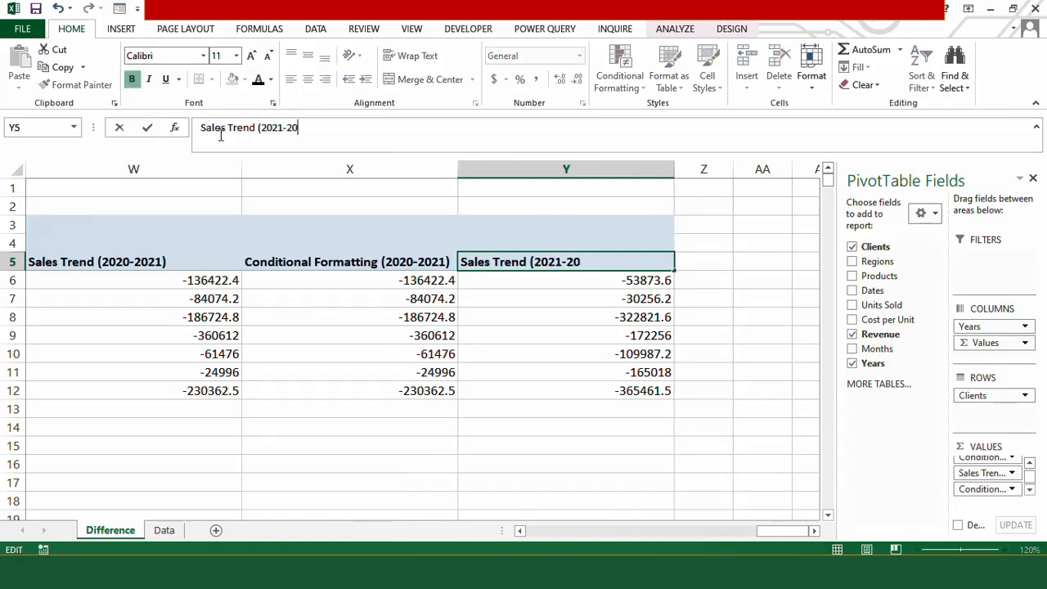
pyautogui.write('22)')
# Fill the 2022 Sales Trend (2021-2022) values for clients C1 to C7 with a light shade of blue.
pyautogui.moveTo(573, 280); pyautogui.dragTo(580, 390)
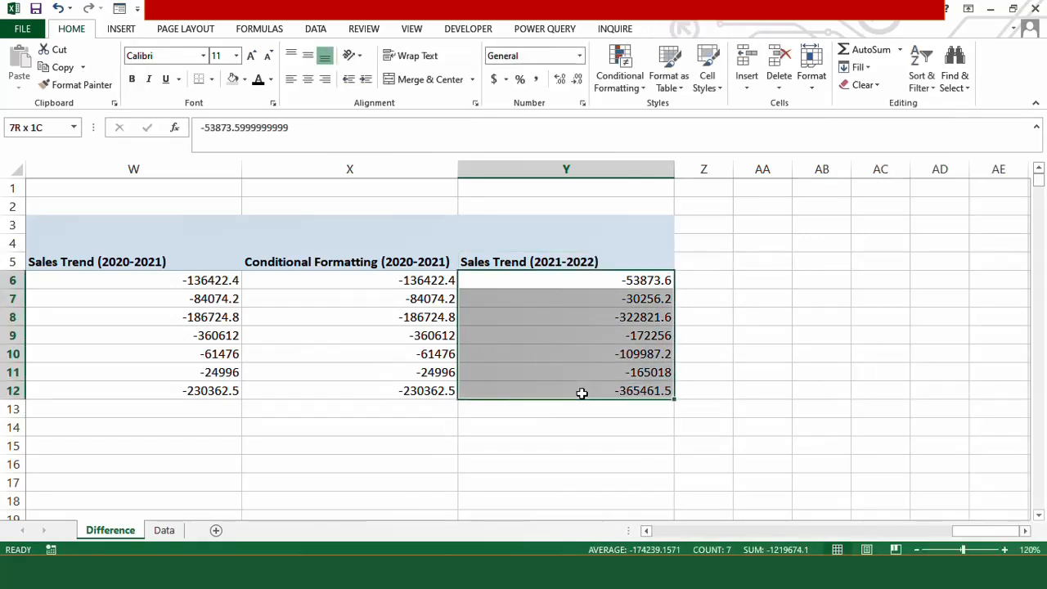
pyautogui.click(244, 80)
pyautogui.click(340, 128)
# Add another Revenue field to the pivot table's values after the Sales Trend (2021-2022) field.
pyautogui.click(573, 279)
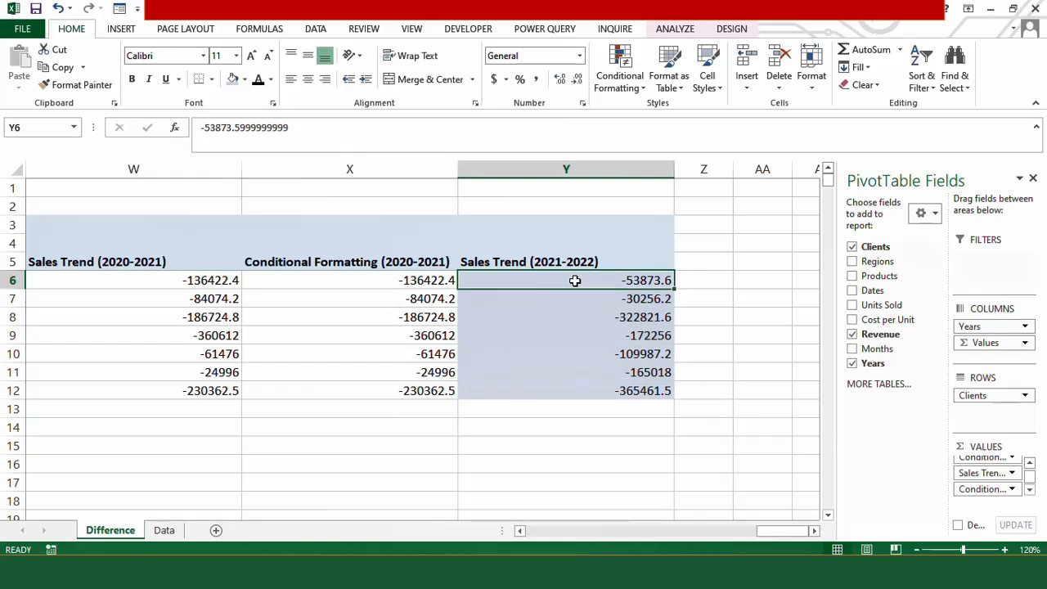
pyautogui.click(1032, 490)
pyautogui.click(1031, 490)
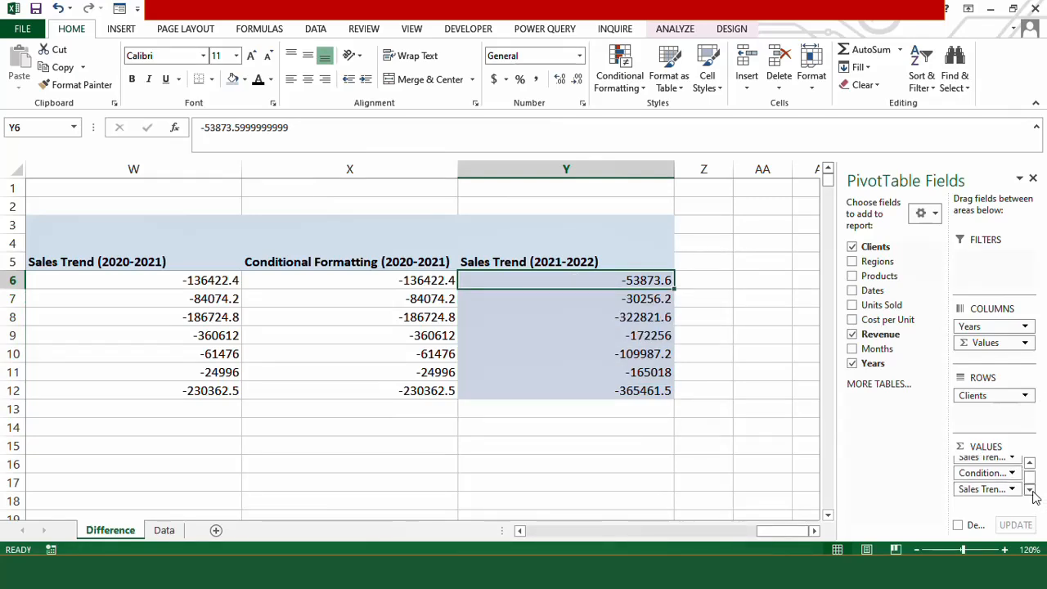
pyautogui.moveTo(891, 337); pyautogui.dragTo(988, 497)
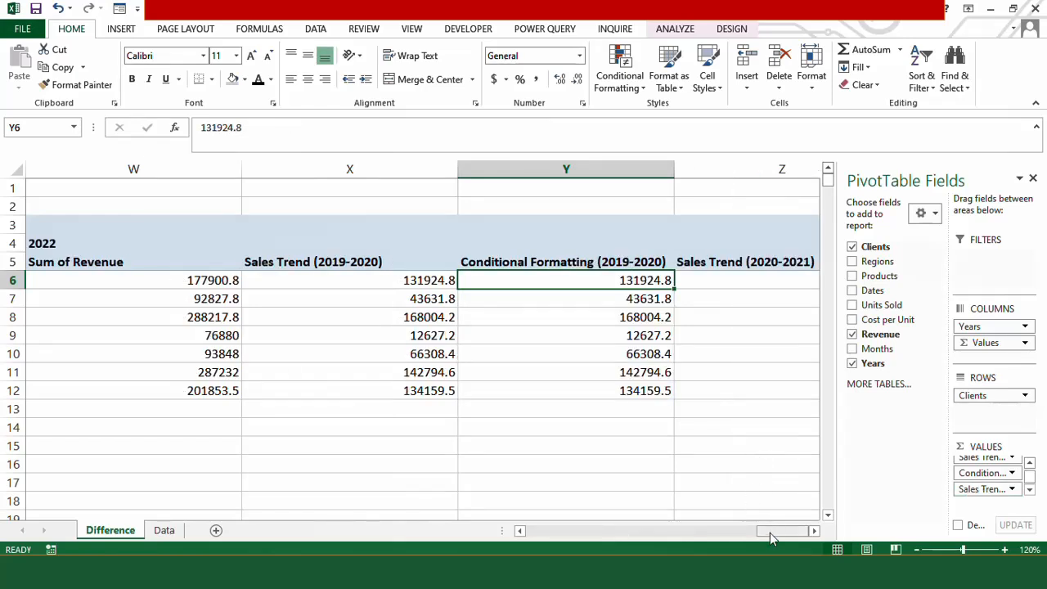
# Show the Sum of Revenue2 values beside Sales Trend (2021-2022) as Difference From, with base field Years and base item 2021.
pyautogui.moveTo(775, 536); pyautogui.dragTo(785, 536)
pyautogui.click(622, 280)
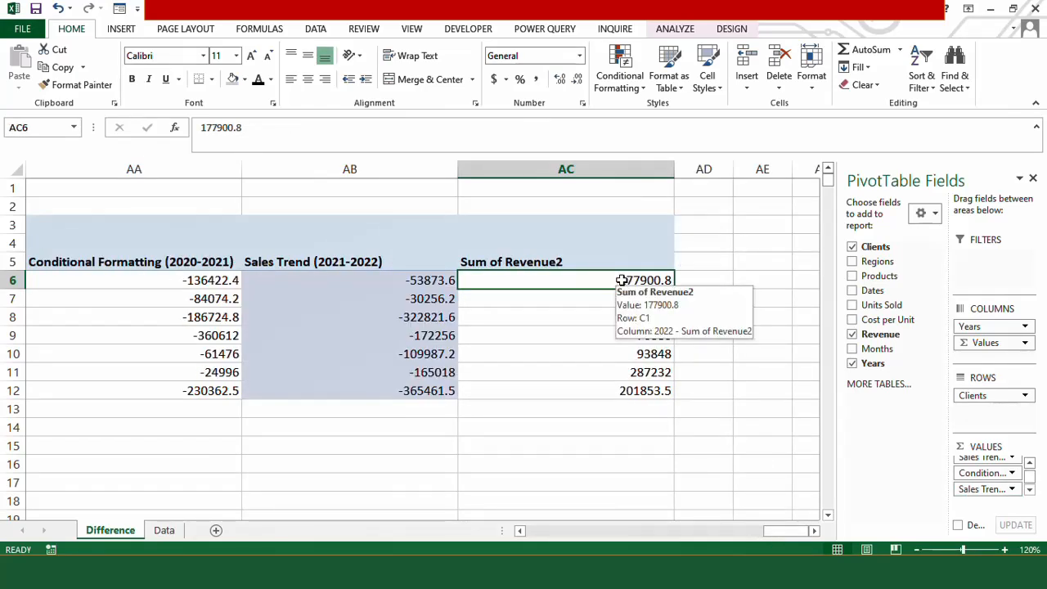
pyautogui.rightClick(622, 279)
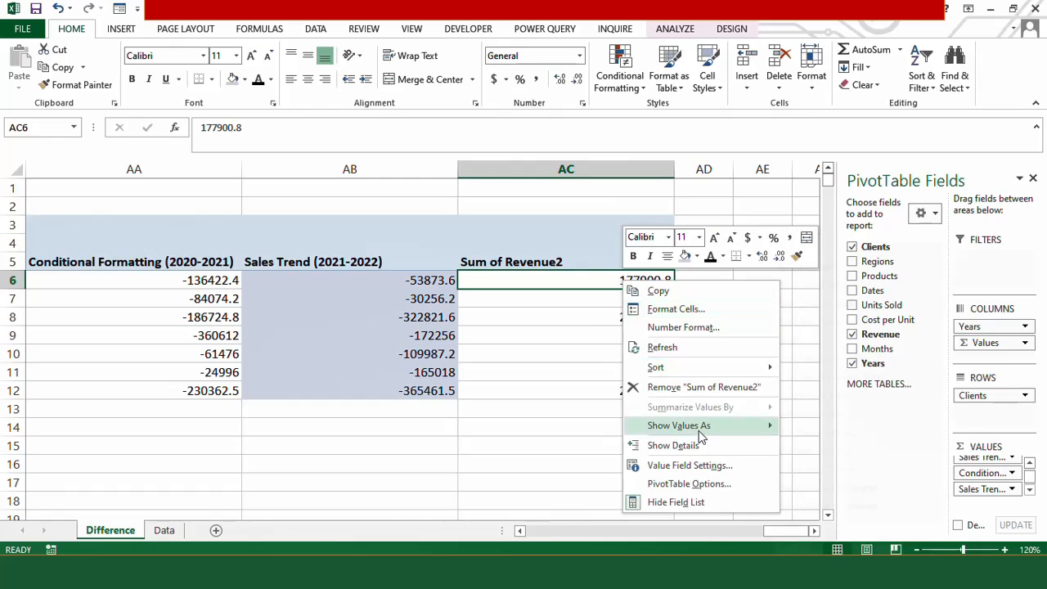
pyautogui.click(847, 419)
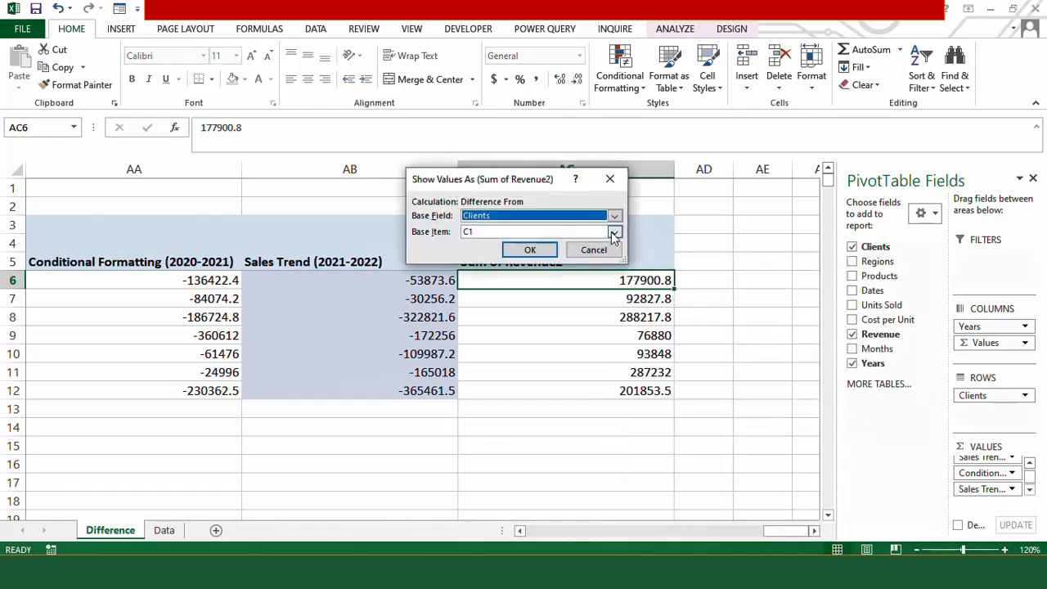
pyautogui.click(616, 216)
pyautogui.click(532, 244)
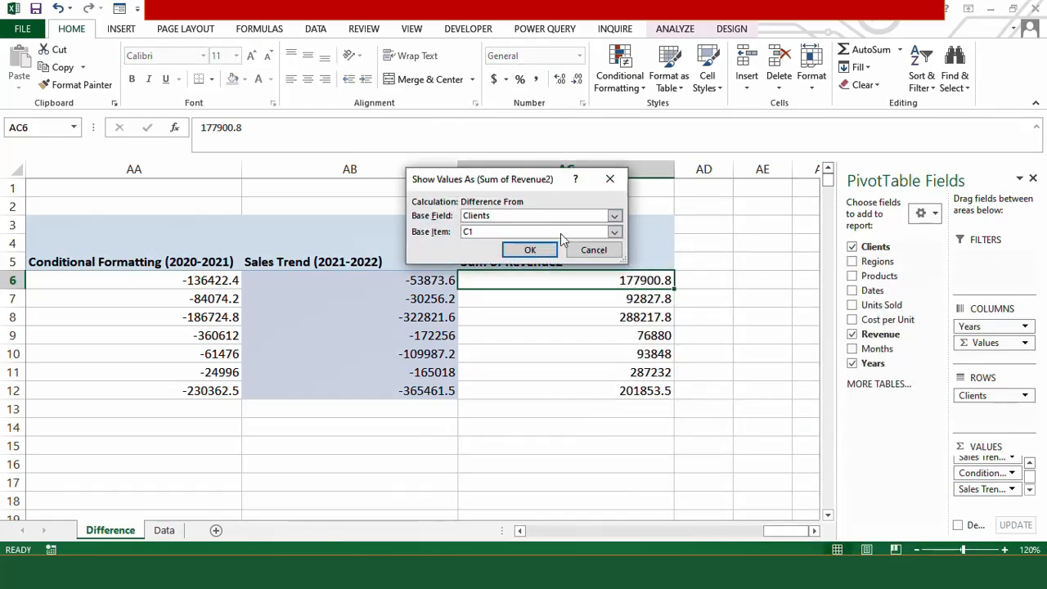
pyautogui.click(614, 233)
pyautogui.click(532, 304)
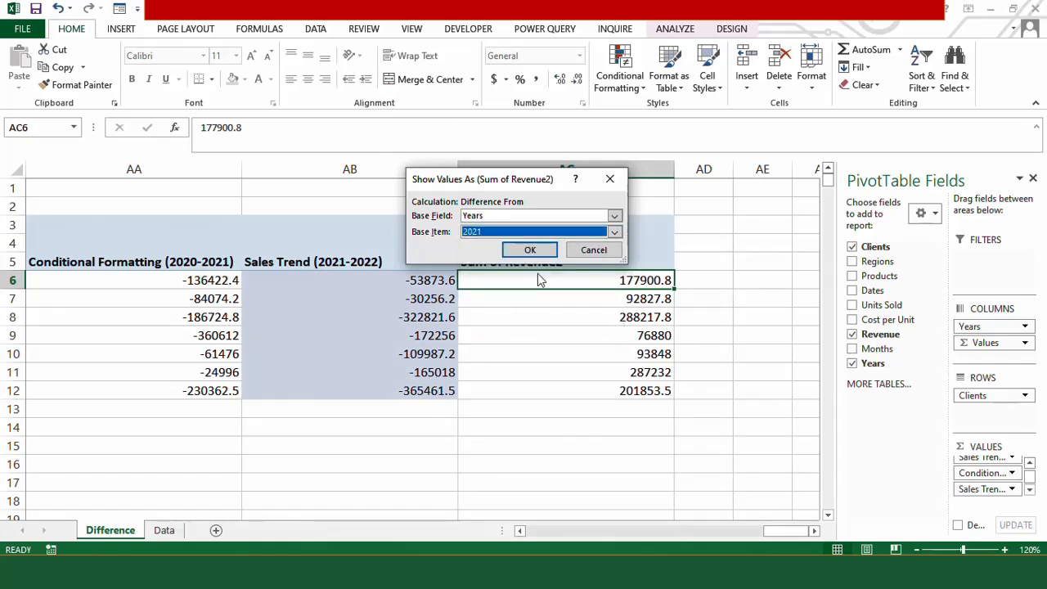
pyautogui.click(531, 248)
# Rename the last Sum of Revenue2 header under 2022 as "Conditional Formating (2021-2022)".
pyautogui.click(546, 262)
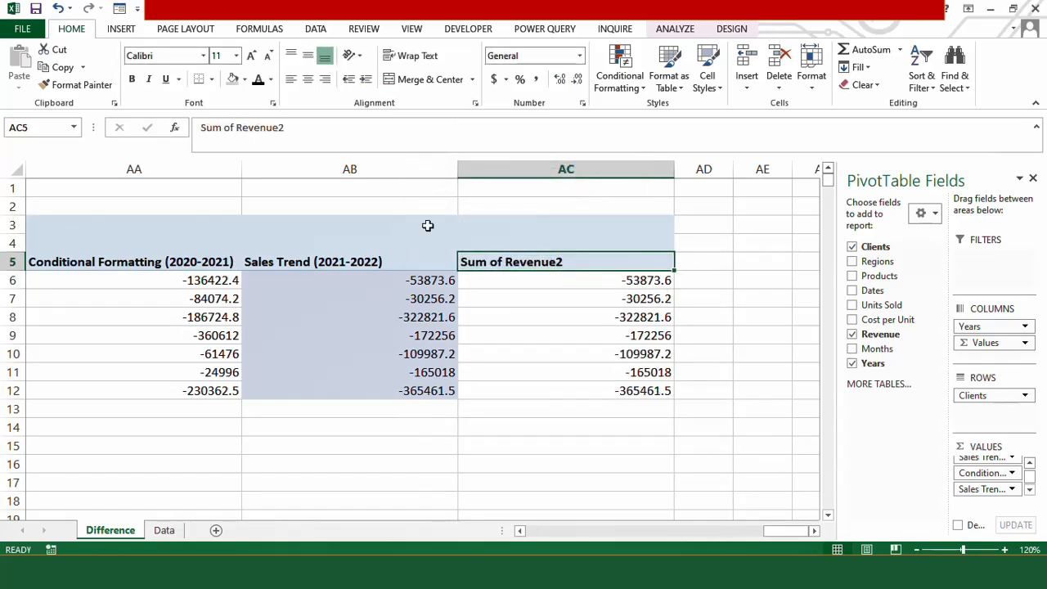
pyautogui.moveTo(296, 136); pyautogui.dragTo(231, 130)
pyautogui.press('BackSpace')
pyautogui.press('BackSpace')
pyautogui.press('BackSpace')
pyautogui.press('BackSpace')
pyautogui.press('BackSpace')
pyautogui.press('BackSpace')
pyautogui.press('BackSpace')
pyautogui.press('BackSpace')
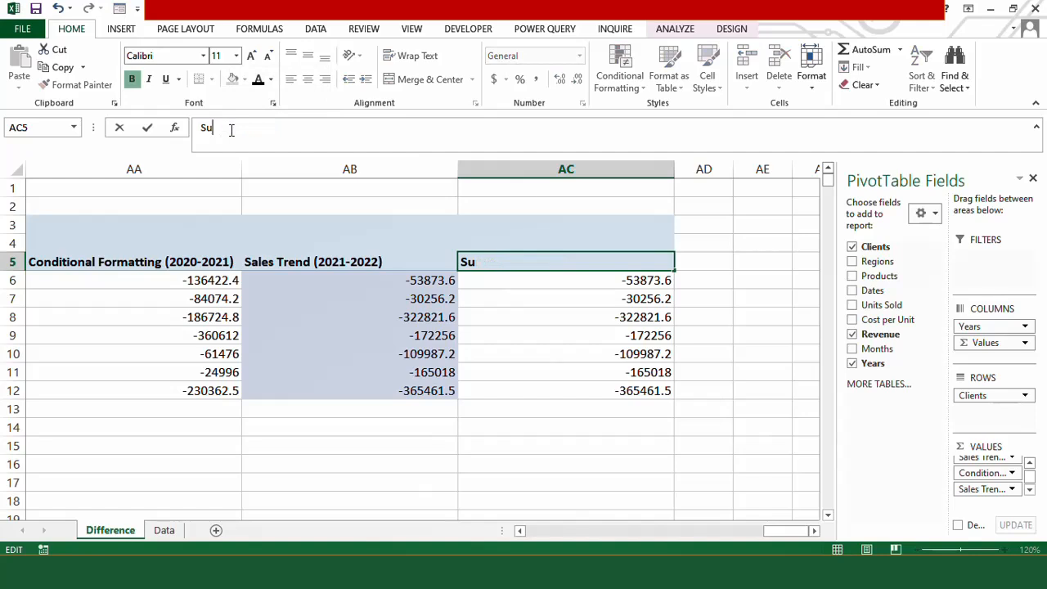
pyautogui.write('Conditional Formating (20')
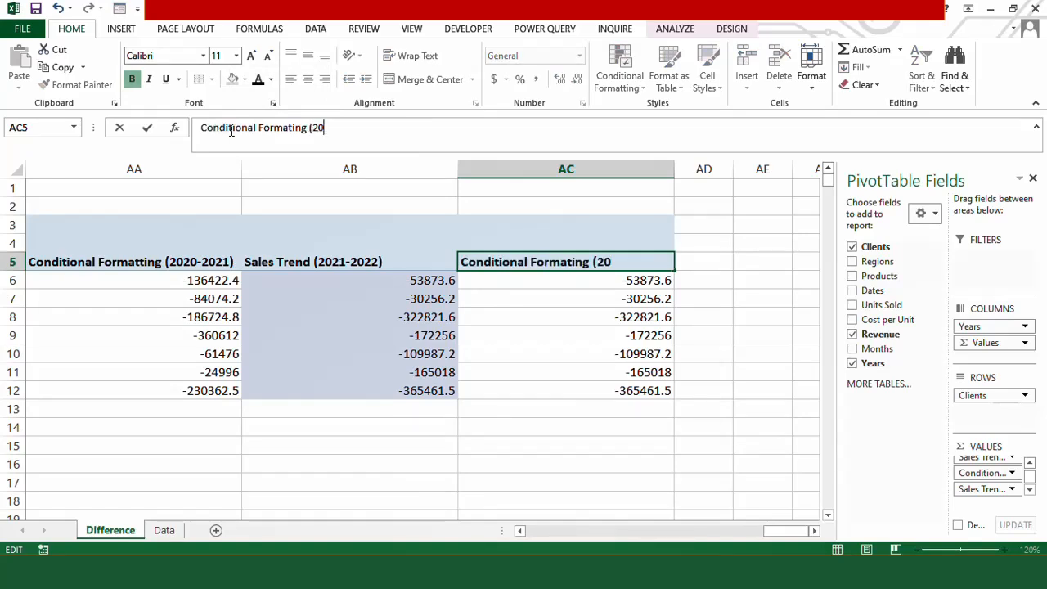
pyautogui.write('21-2022)')
pyautogui.click(566, 445)
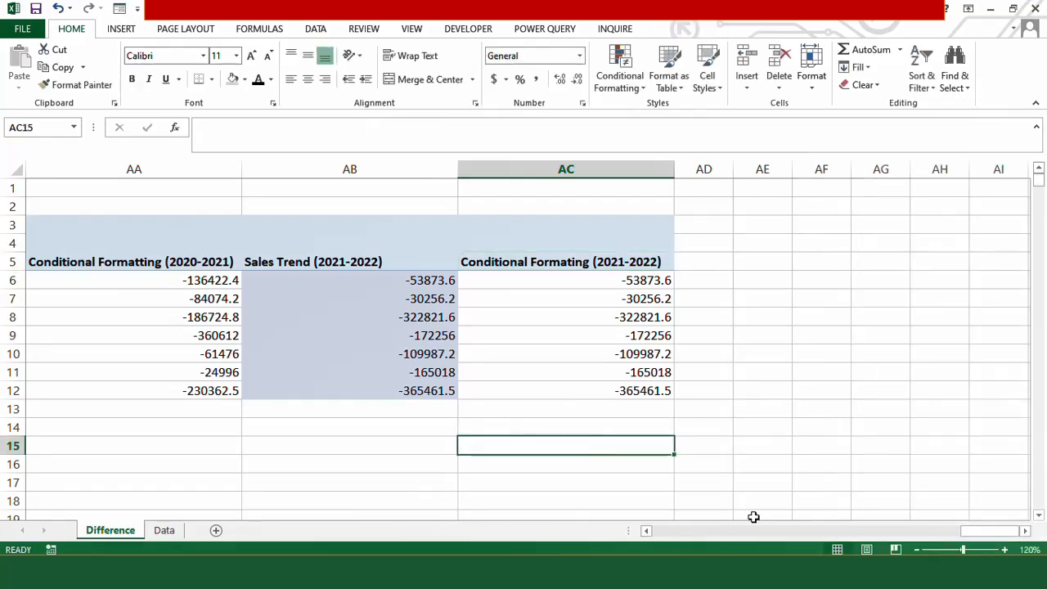
pyautogui.moveTo(968, 533); pyautogui.dragTo(654, 531)
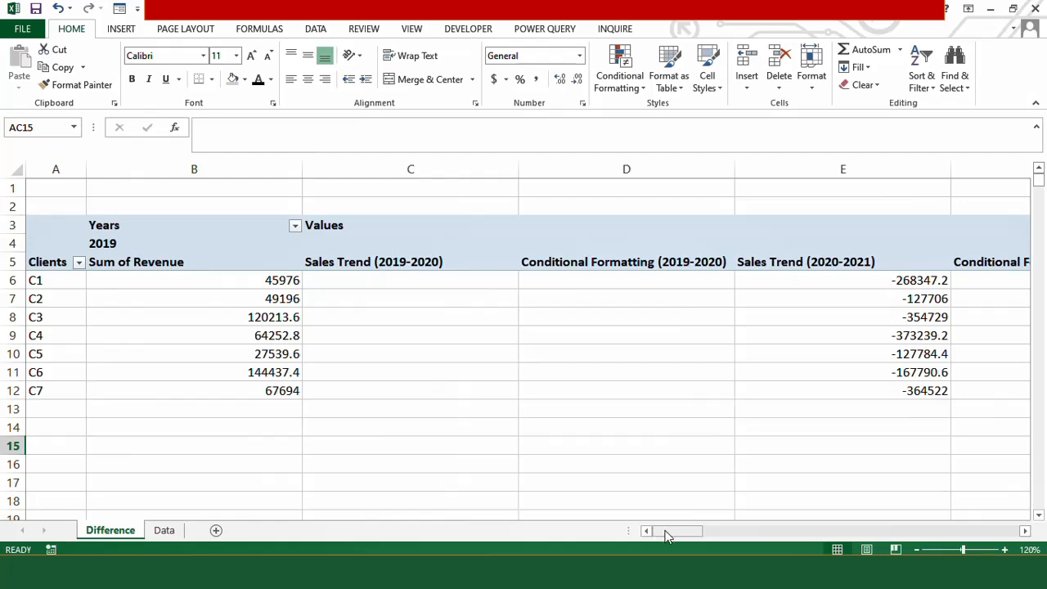
# Hide columns B to I, L to R and U to AA, keeping one Sales Trend and Conditional Formatting pair per year comparison.
pyautogui.moveTo(302, 168); pyautogui.dragTo(89, 172)
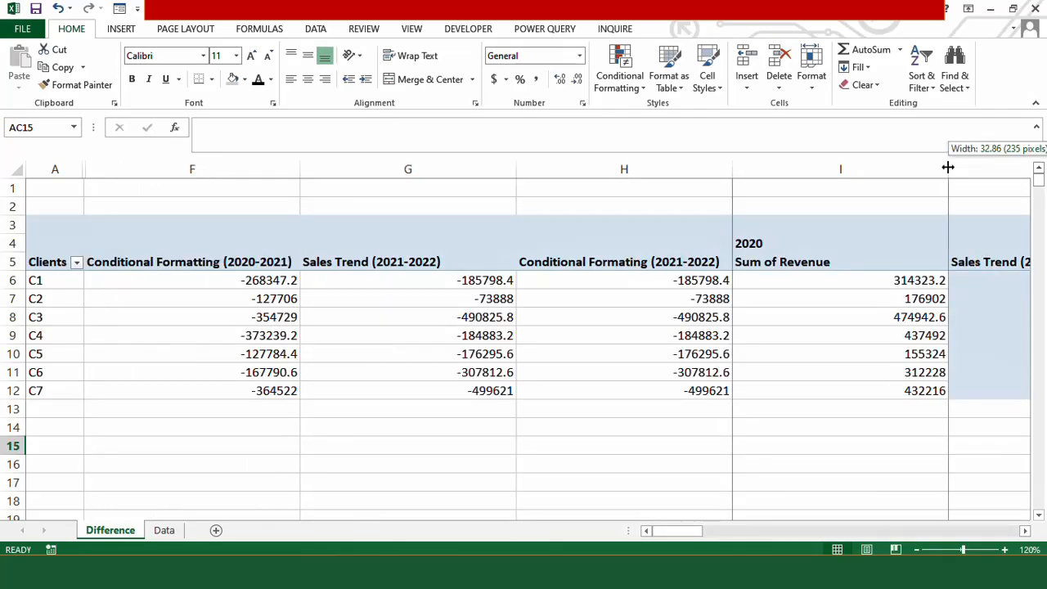
pyautogui.moveTo(946, 166); pyautogui.dragTo(85, 204)
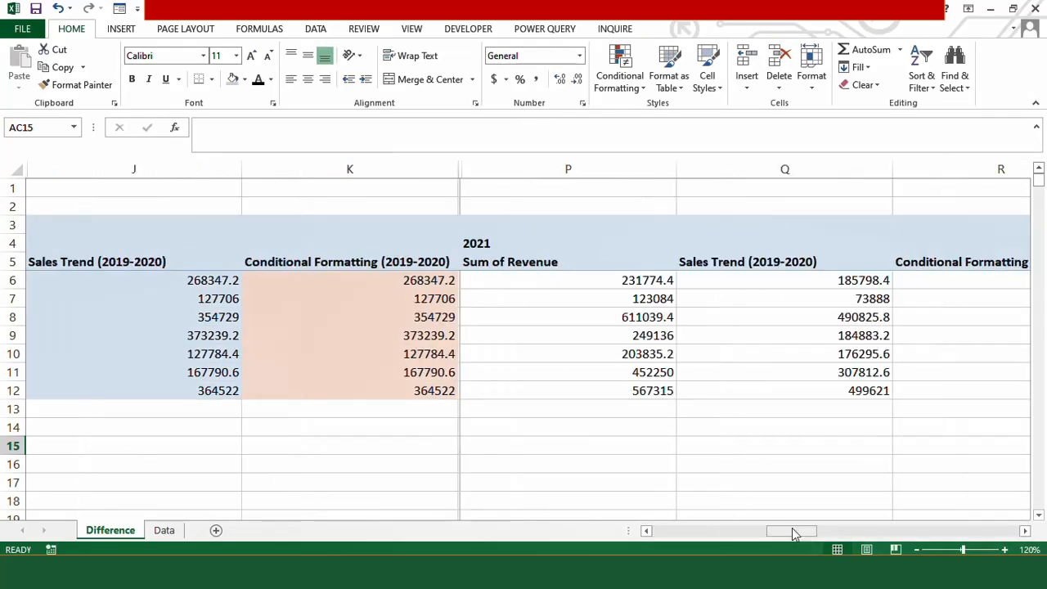
pyautogui.moveTo(794, 532)
pyautogui.mouseDown()
pyautogui.moveTo(818, 533)
pyautogui.moveTo(806, 533)
pyautogui.mouseUp()
pyautogui.moveTo(892, 172); pyautogui.dragTo(243, 222)
pyautogui.moveTo(806, 532); pyautogui.dragTo(834, 537)
pyautogui.moveTo(891, 168); pyautogui.dragTo(460, 234)
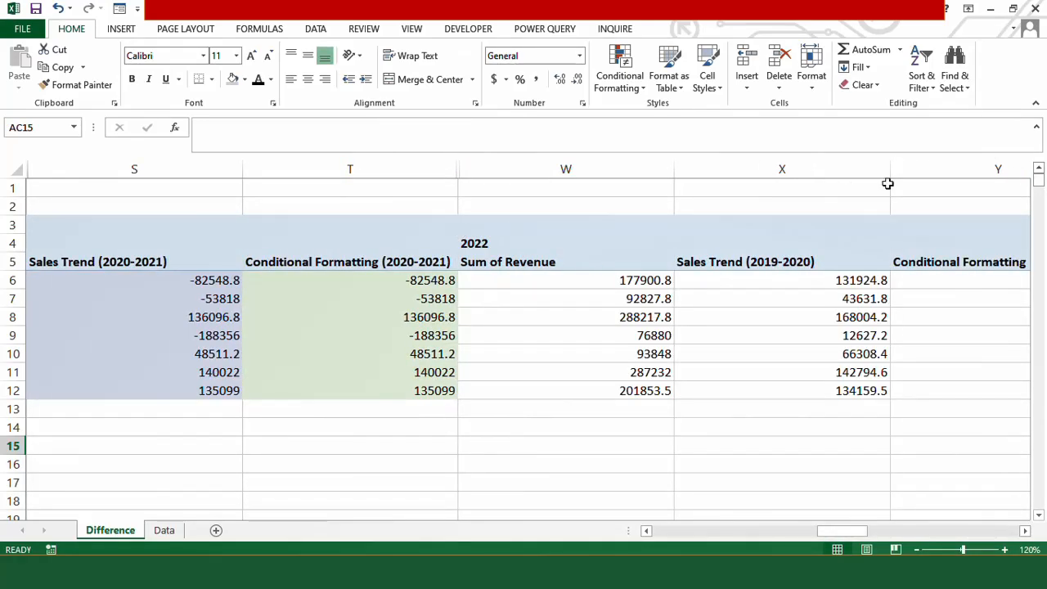
pyautogui.moveTo(890, 171); pyautogui.dragTo(459, 219)
pyautogui.hscroll(3, 798, 221)
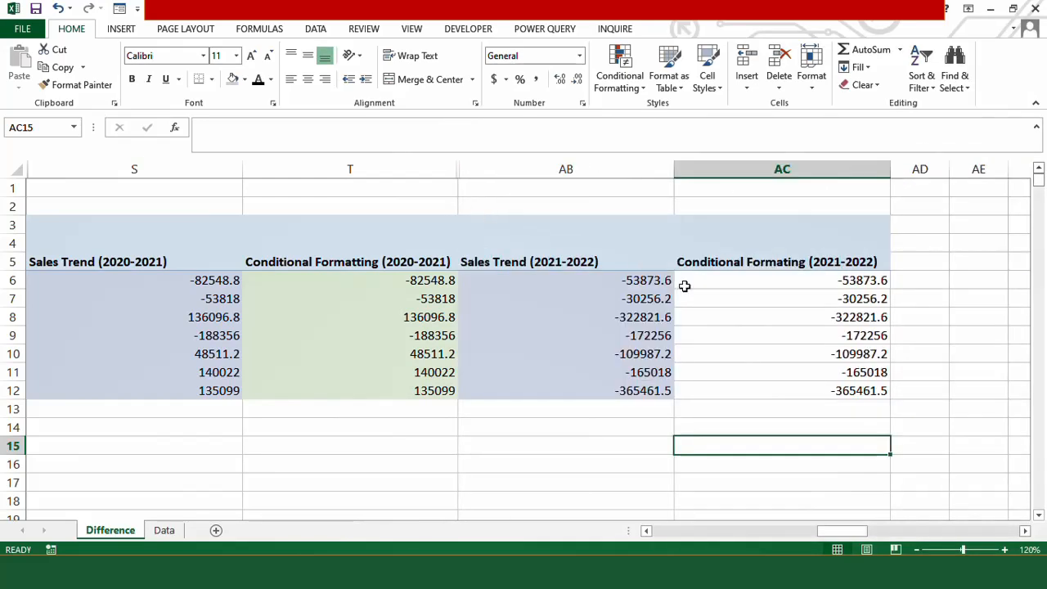
pyautogui.moveTo(864, 533); pyautogui.dragTo(674, 536)
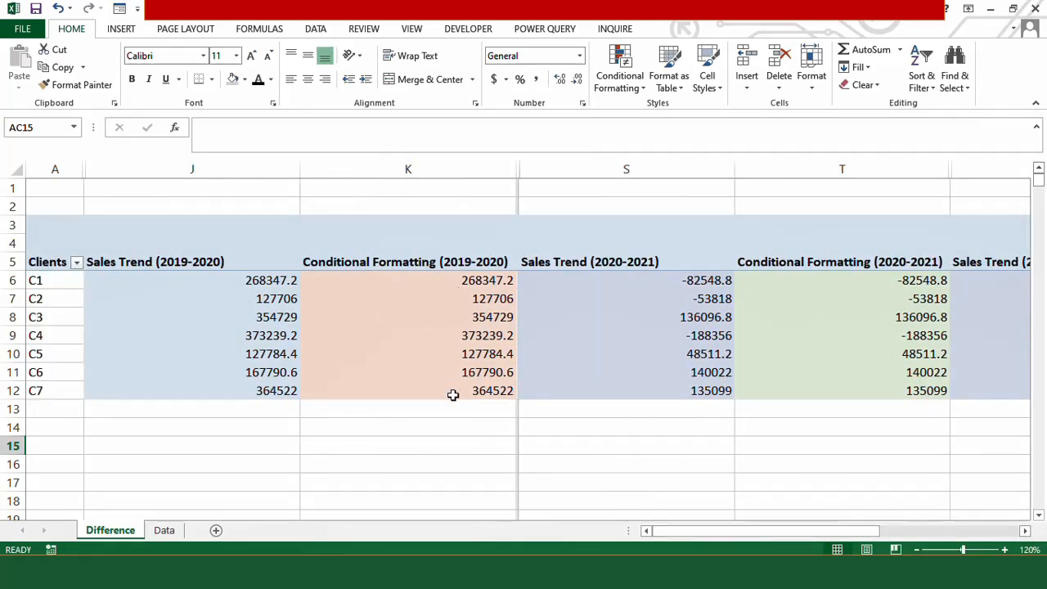
# Remove the fill colour from the client C1 to C7 values in columns J to AC.
pyautogui.moveTo(147, 280); pyautogui.dragTo(879, 385)
pyautogui.click(244, 78)
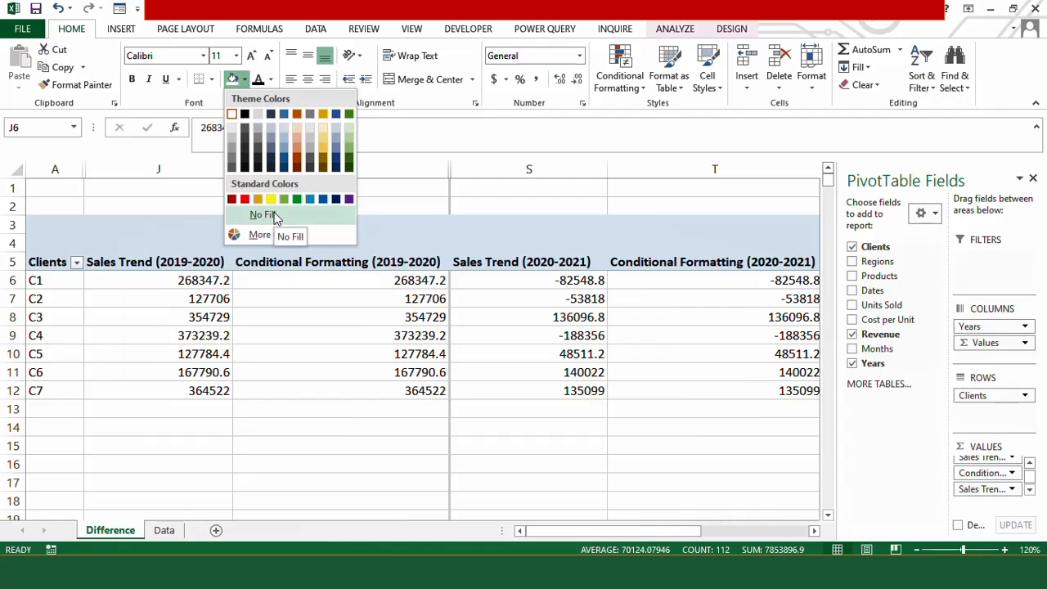
pyautogui.click(264, 215)
pyautogui.click(208, 280)
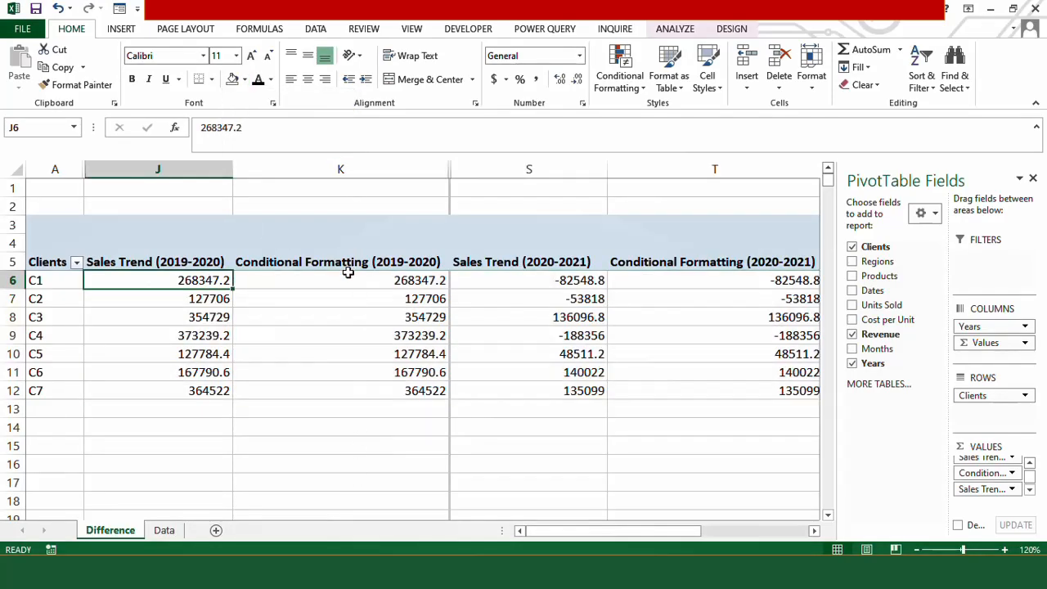
# Add orange gradient data bars to the Conditional Formatting (2019-2020) values for clients C1 to C7.
pyautogui.moveTo(348, 279); pyautogui.dragTo(361, 390)
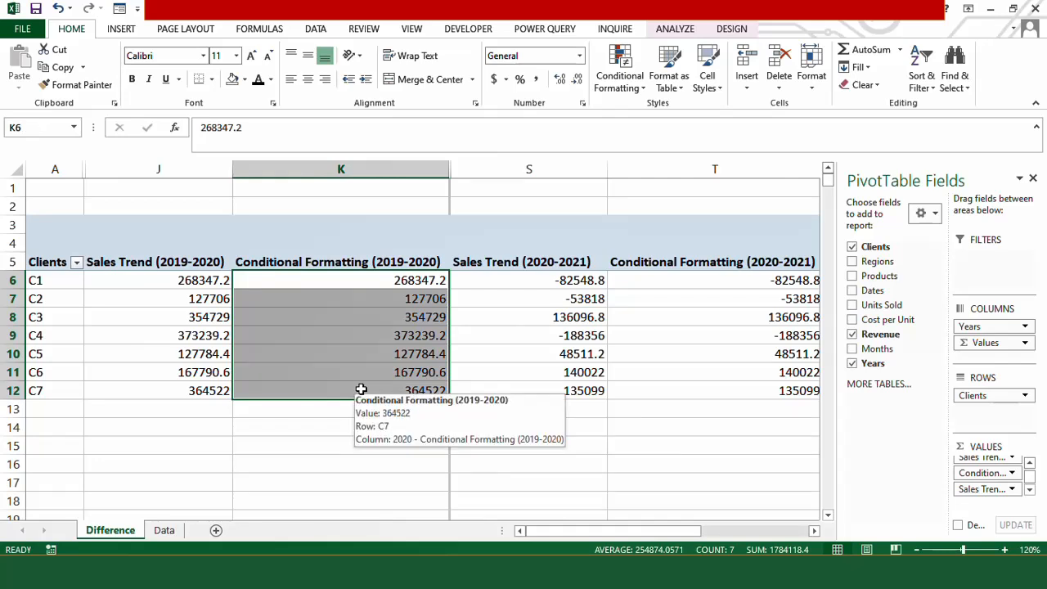
pyautogui.click(630, 86)
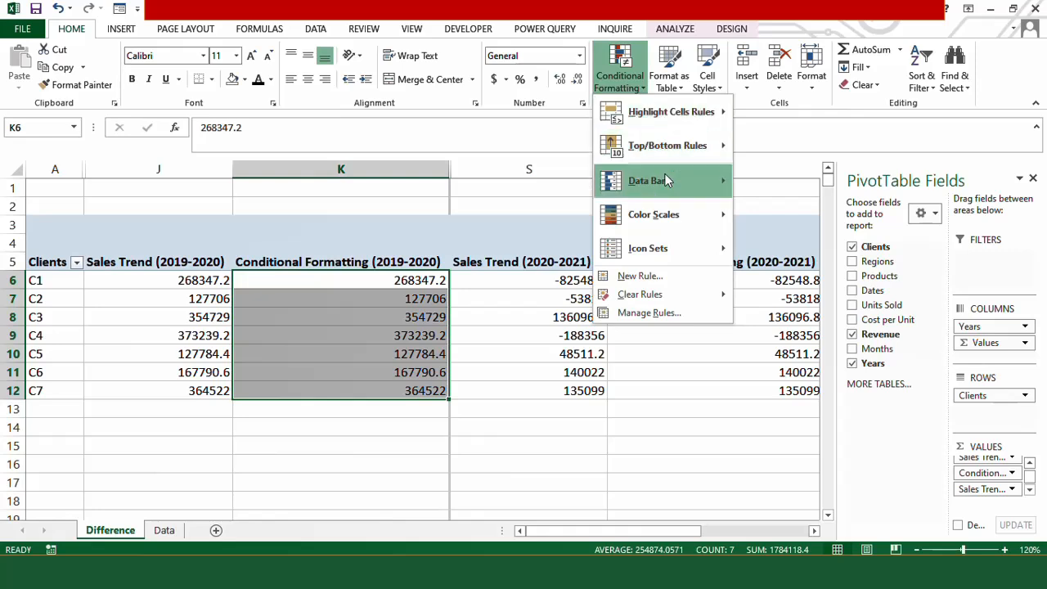
pyautogui.moveTo(670, 184)
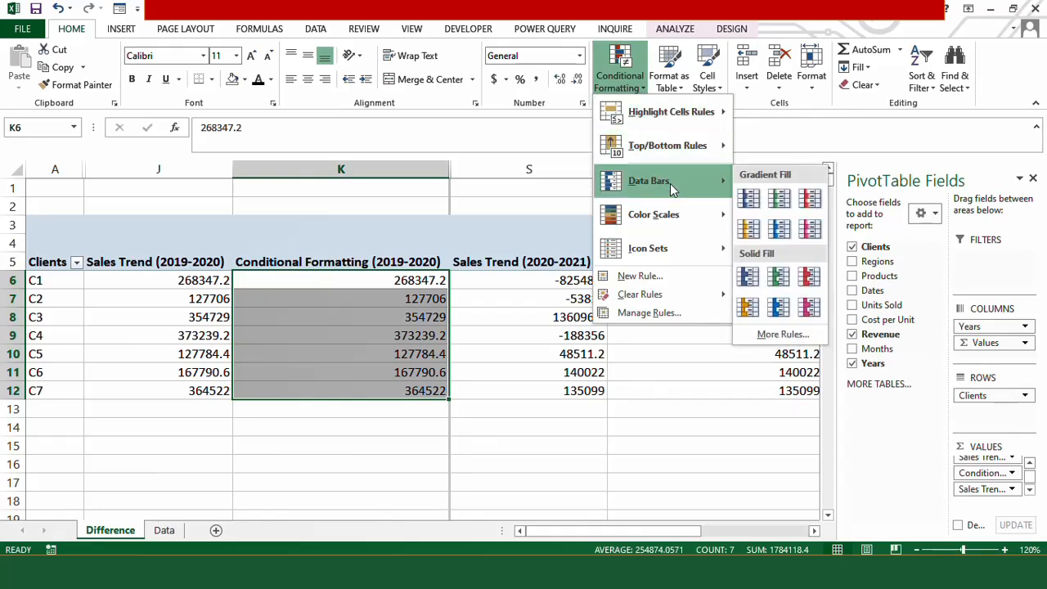
pyautogui.click(748, 230)
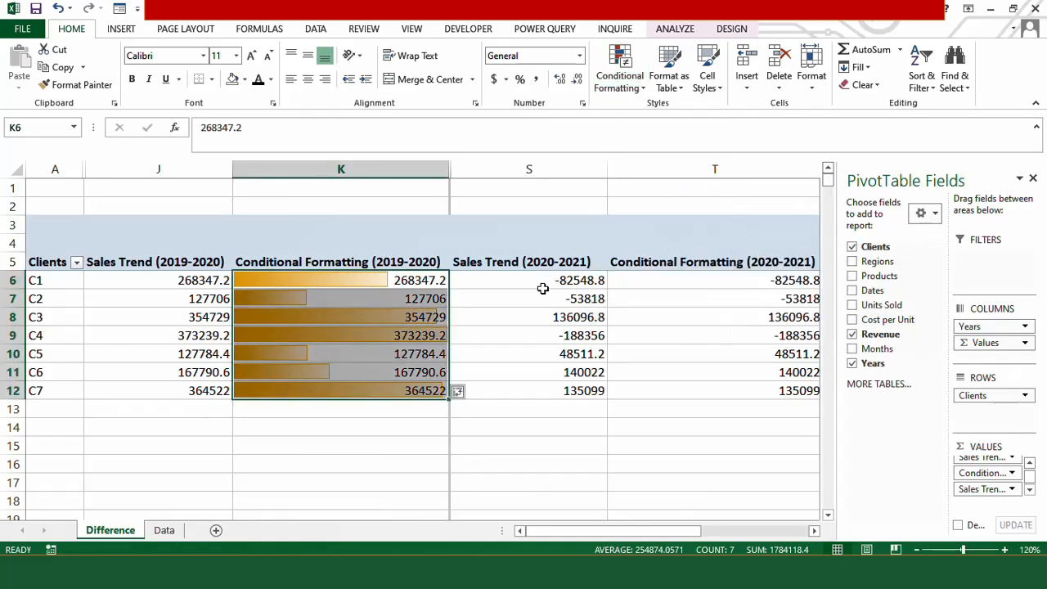
pyautogui.click(341, 426)
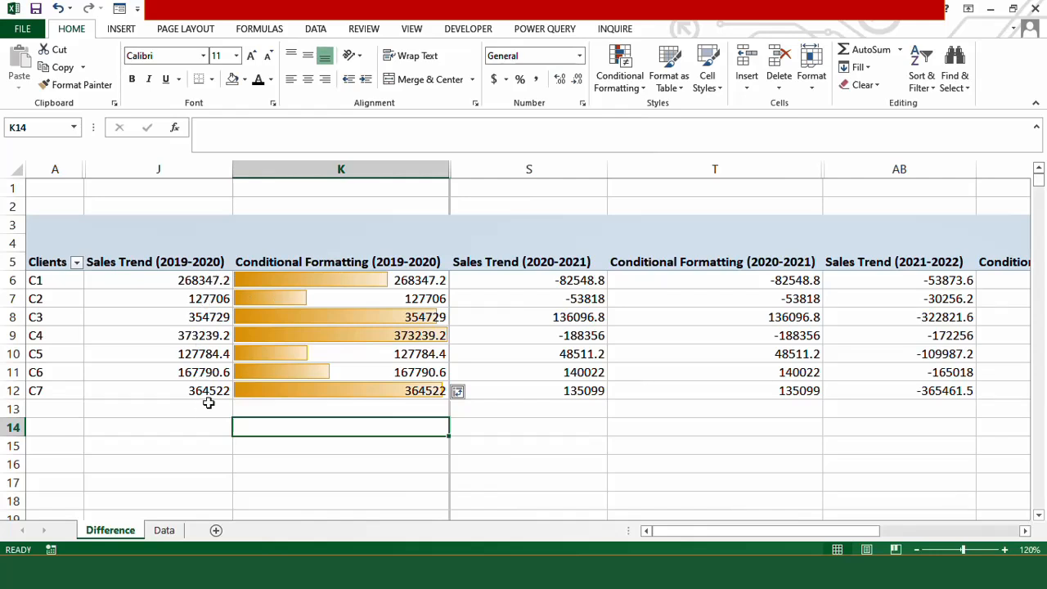
# Apply the custom number format ;;; to the Conditional Formatting (2019-2020) header and values, and narrow column K.
pyautogui.moveTo(355, 264); pyautogui.dragTo(361, 386)
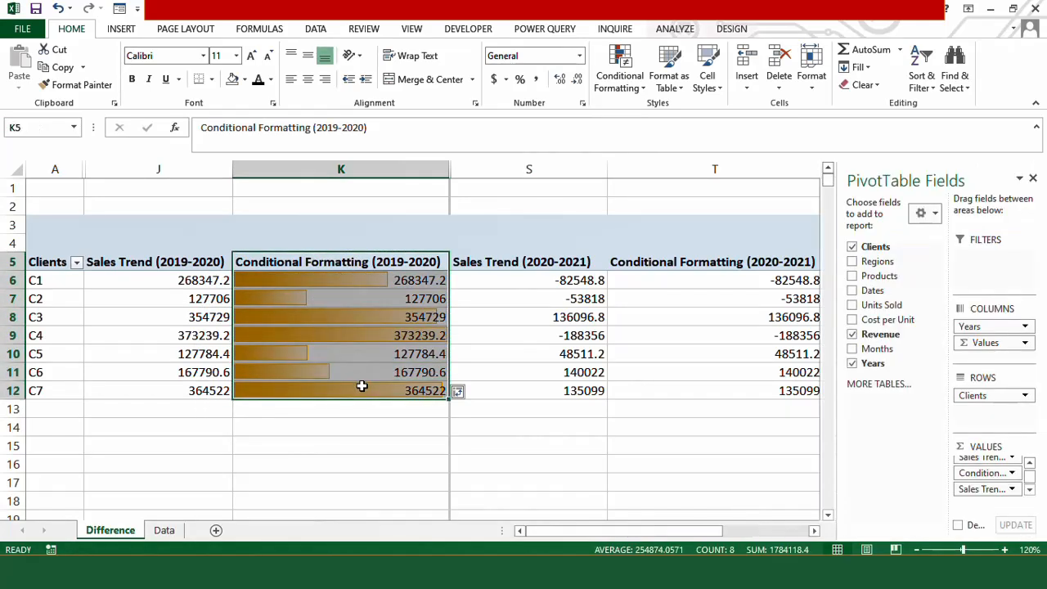
pyautogui.hotkey('ctrl', '1')
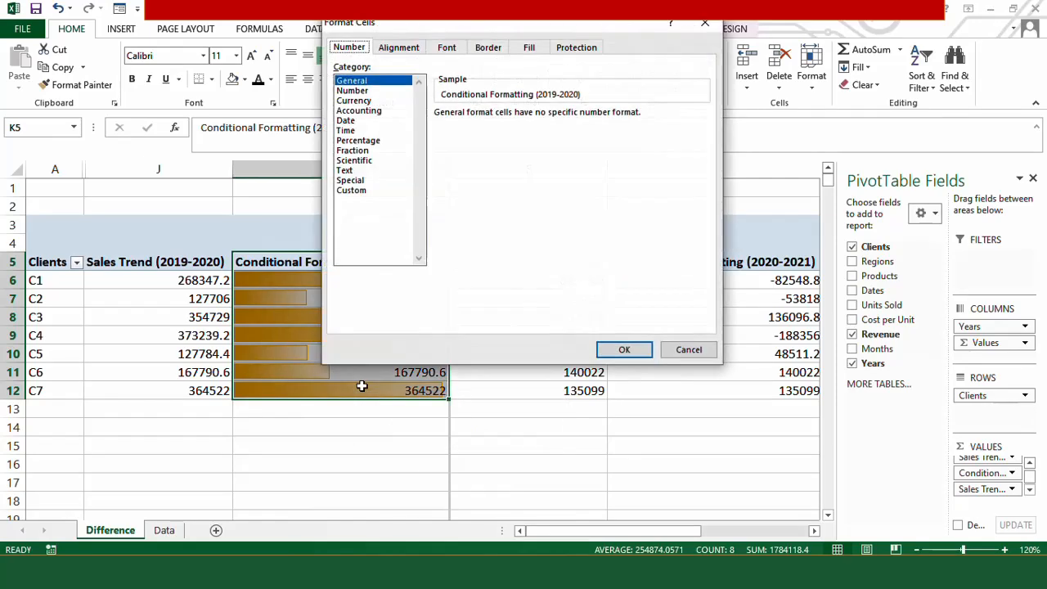
pyautogui.click(363, 189)
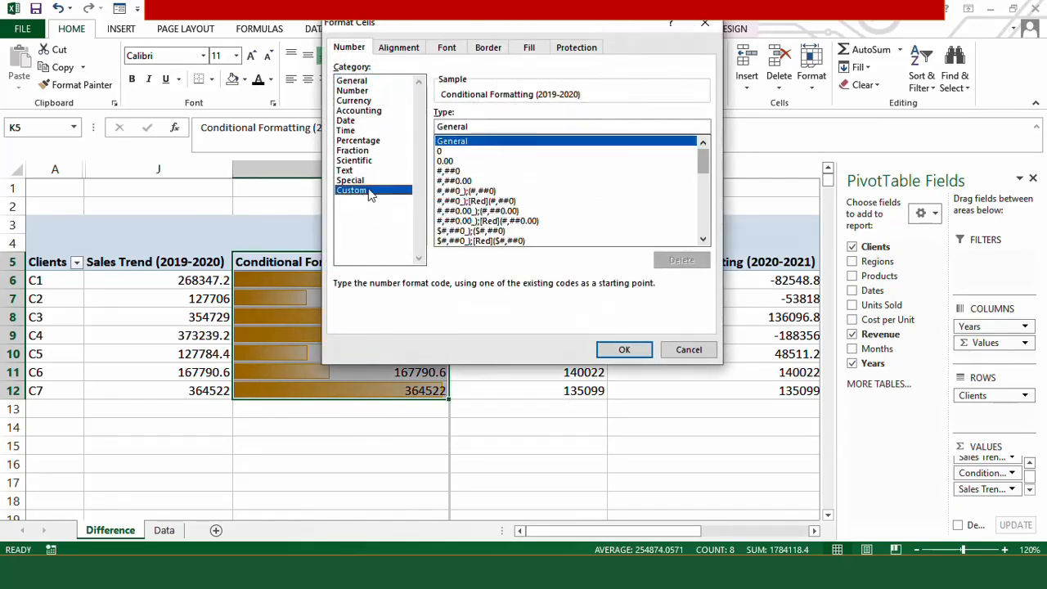
pyautogui.click(481, 126)
pyautogui.press('BackSpace')
pyautogui.press('BackSpace')
pyautogui.press('BackSpace')
pyautogui.press('BackSpace')
pyautogui.press('BackSpace')
pyautogui.press('BackSpace')
pyautogui.press('BackSpace')
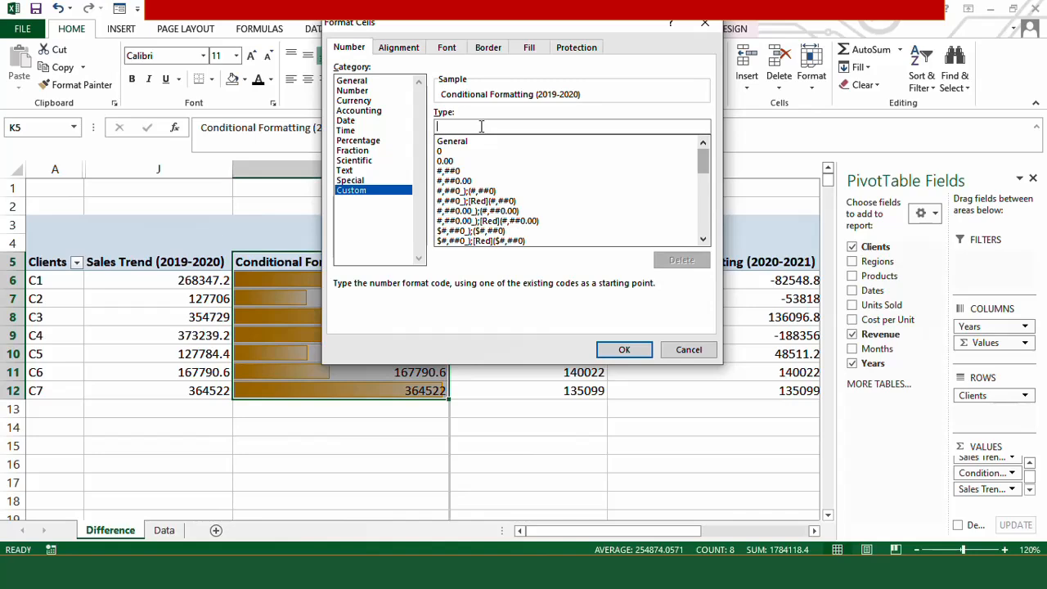
pyautogui.write(';;;')
pyautogui.click(625, 349)
pyautogui.click(378, 427)
pyautogui.moveTo(450, 170); pyautogui.dragTo(402, 174)
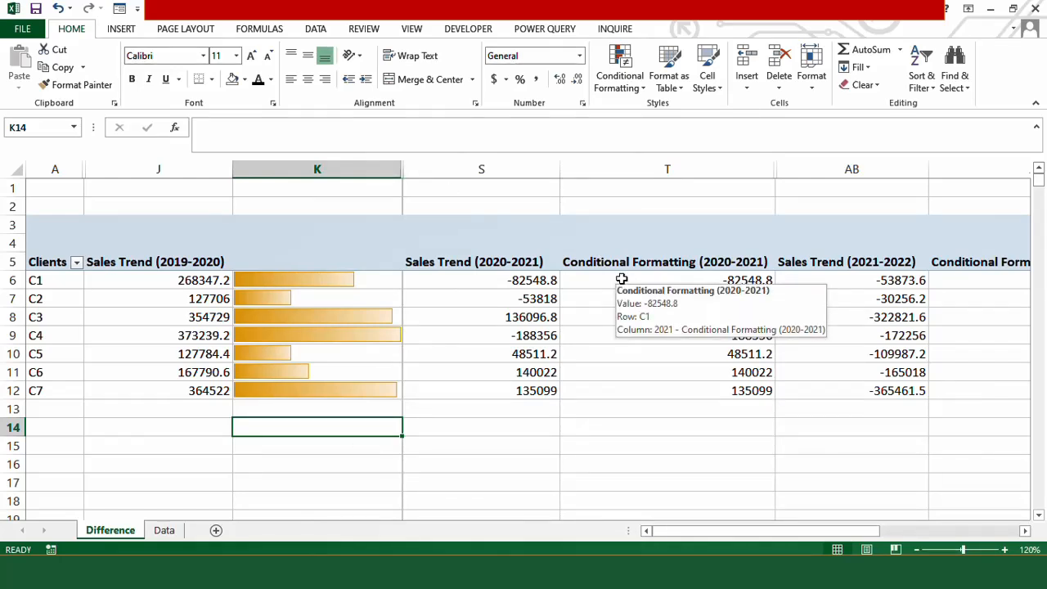
# Add orange gradient data bars to the Conditional Formatting (2020-2021) values for clients C1 to C7.
pyautogui.moveTo(621, 274); pyautogui.dragTo(654, 391)
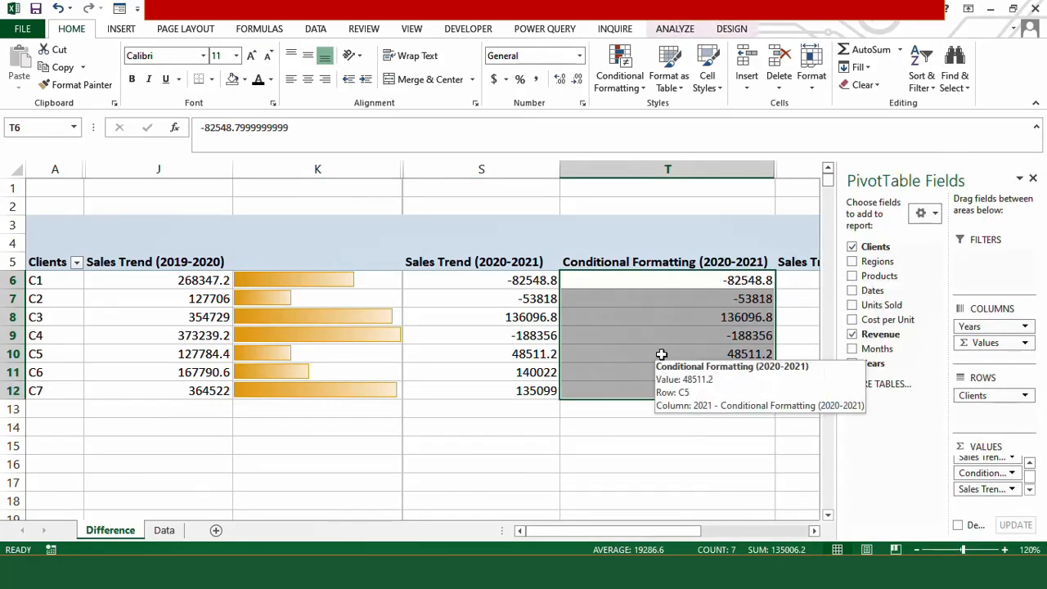
pyautogui.click(615, 72)
pyautogui.moveTo(666, 184)
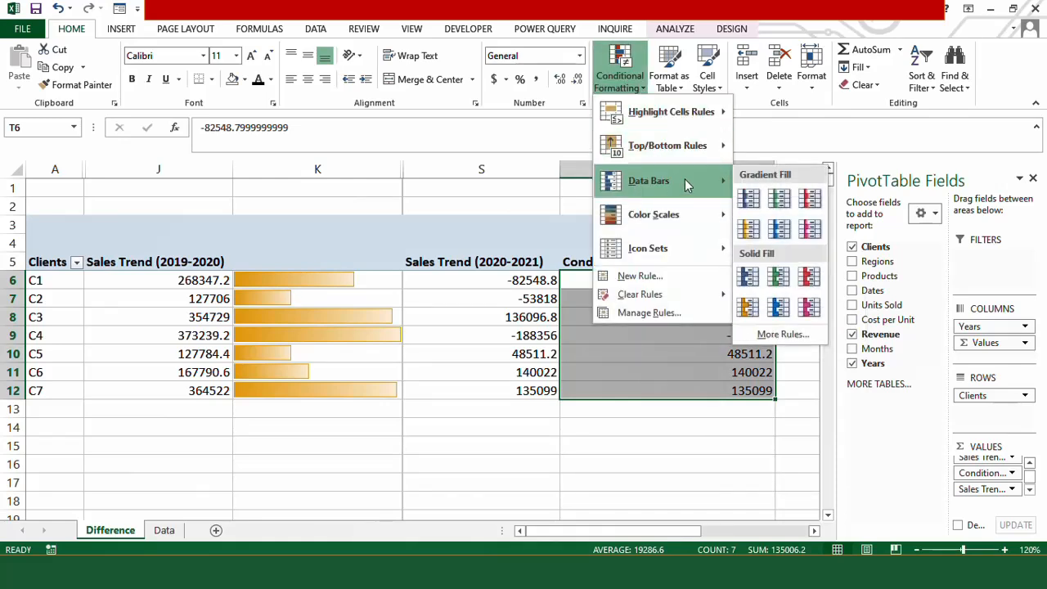
pyautogui.click(754, 230)
pyautogui.click(696, 412)
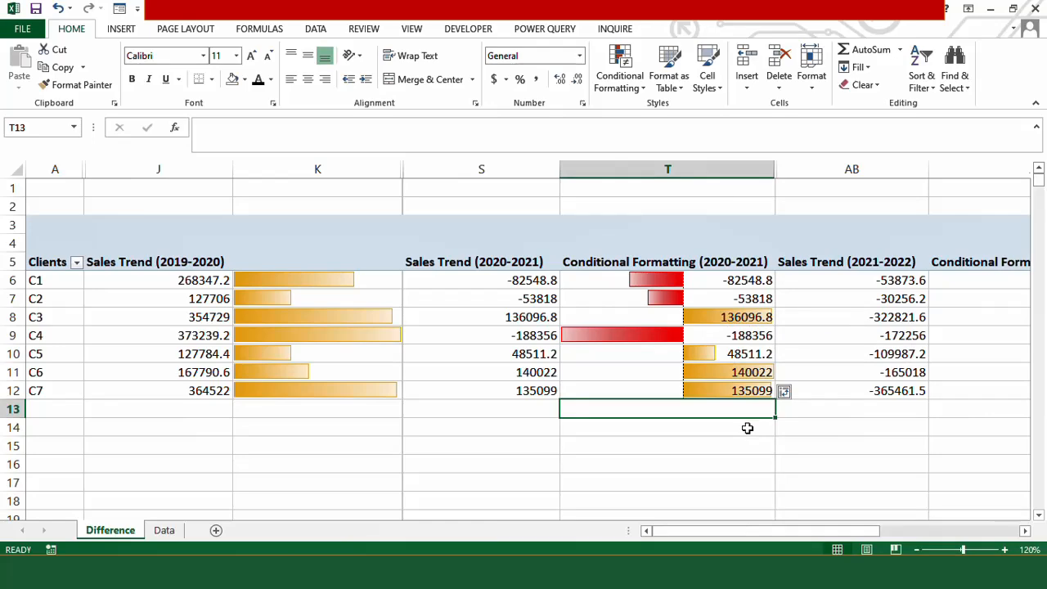
# Apply the custom number format ;;; to the Conditional Formatting (2020-2021) header and values, and narrow column T.
pyautogui.click(685, 260)
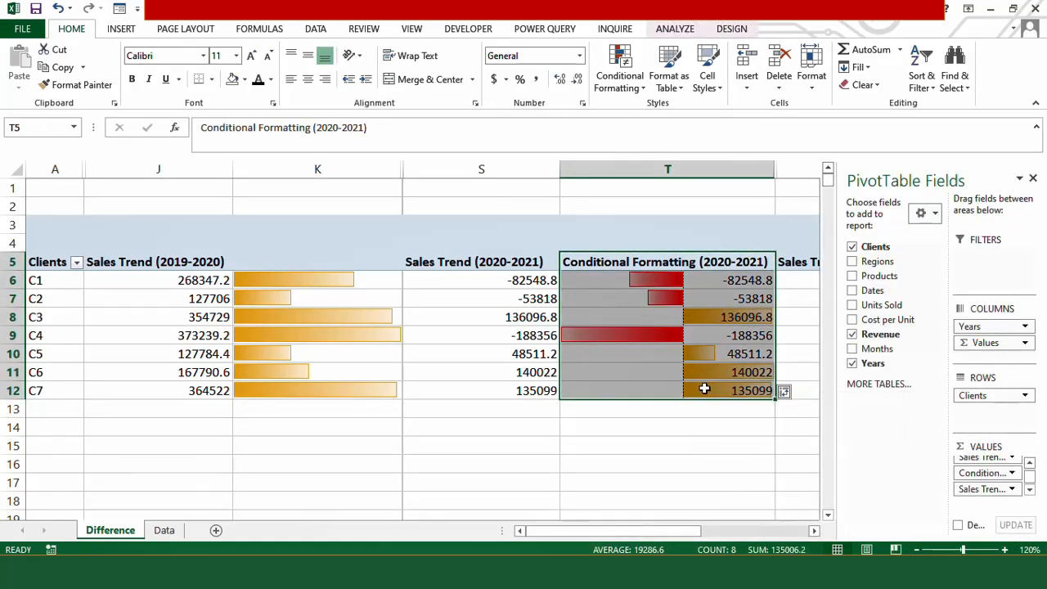
pyautogui.hotkey('ctrl', '1')
pyautogui.click(350, 190)
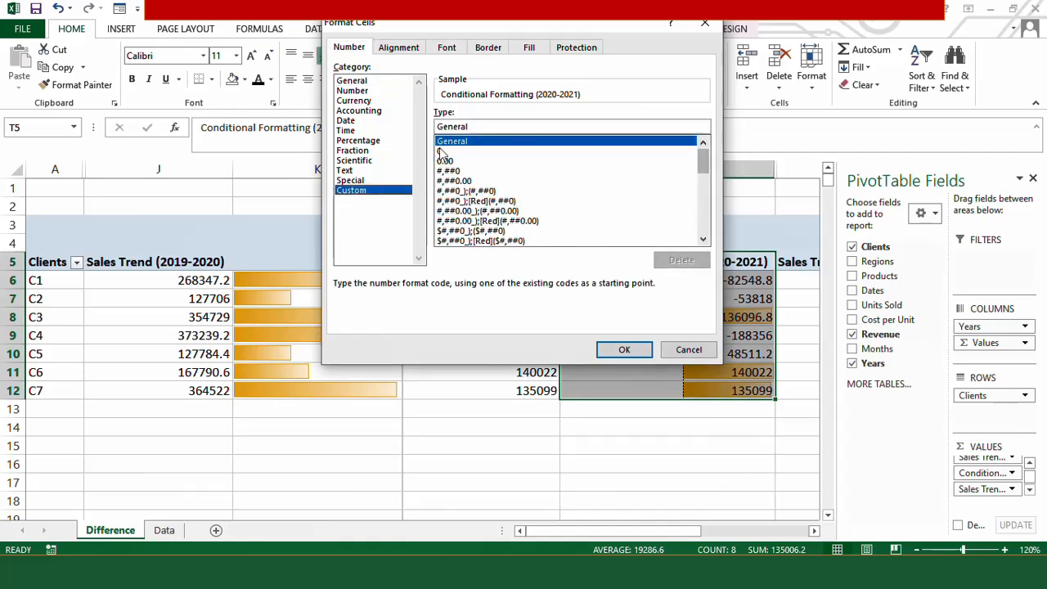
pyautogui.moveTo(489, 126); pyautogui.dragTo(432, 127)
pyautogui.press('Delete')
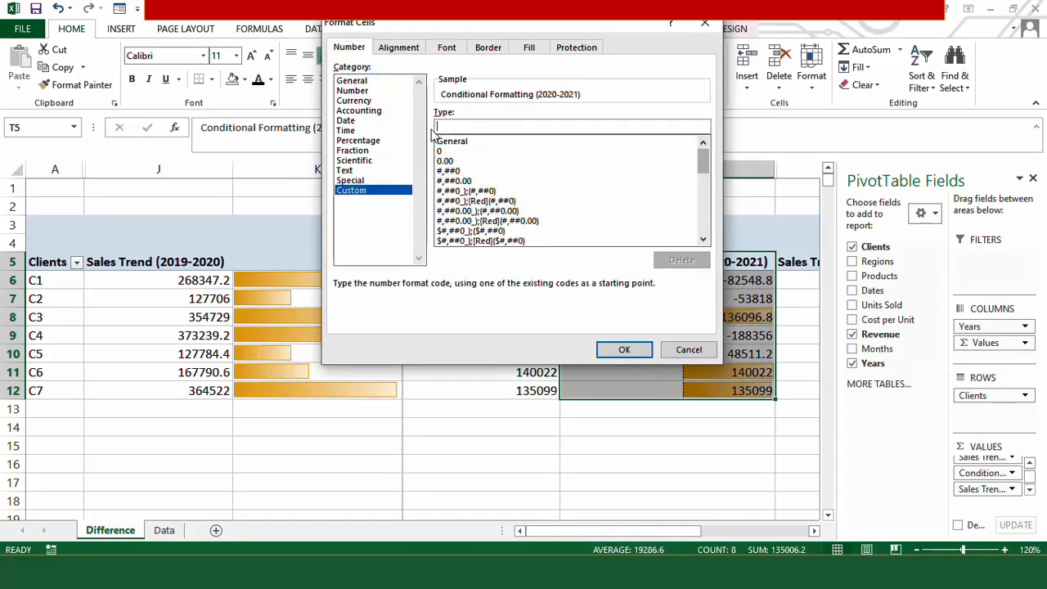
pyautogui.write(';;;')
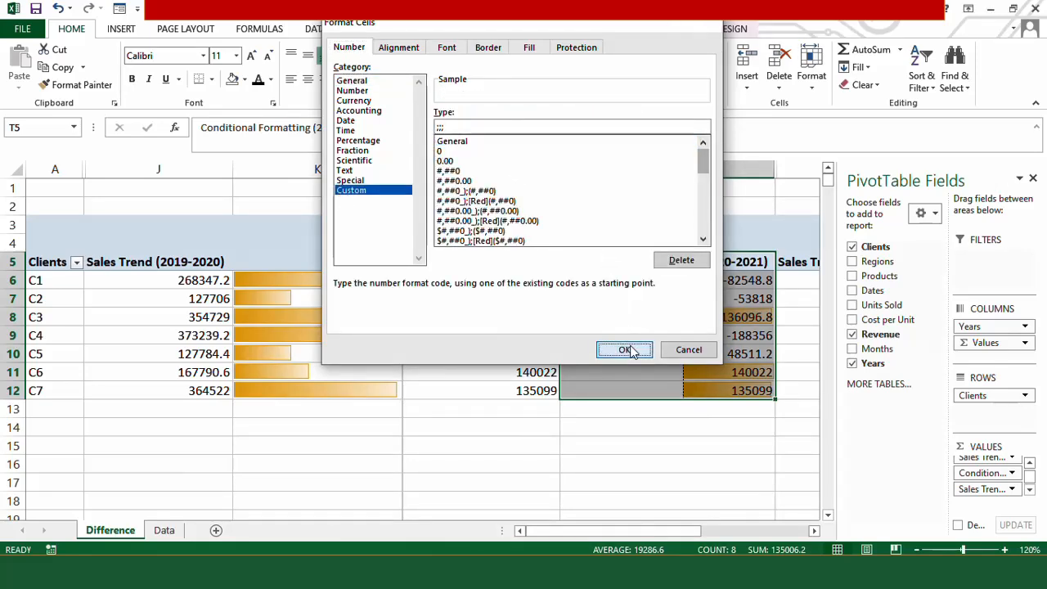
pyautogui.click(624, 349)
pyautogui.click(690, 425)
pyautogui.moveTo(776, 169); pyautogui.dragTo(729, 178)
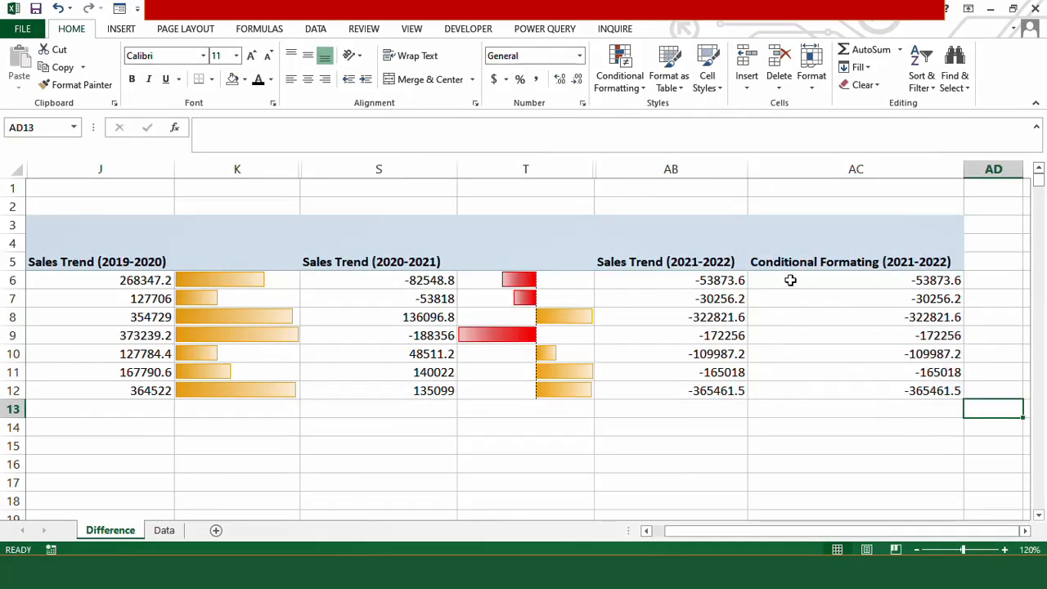
# Add red gradient data bars to the Conditional Formating (2021-2022) values for clients C1 to C7.
pyautogui.moveTo(791, 280); pyautogui.dragTo(794, 390)
pyautogui.click(619, 72)
pyautogui.moveTo(676, 193)
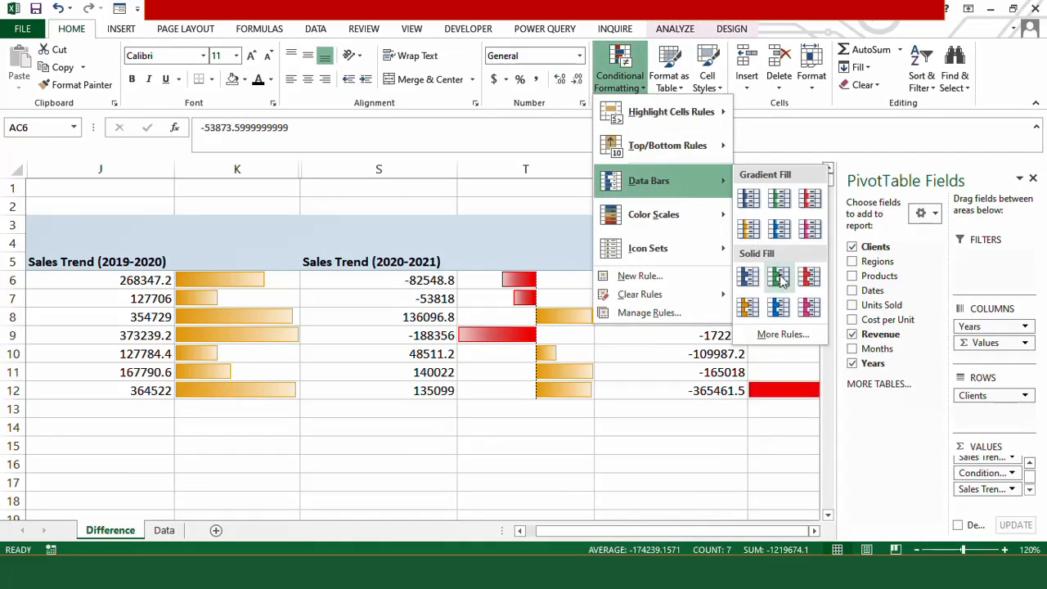
pyautogui.click(809, 198)
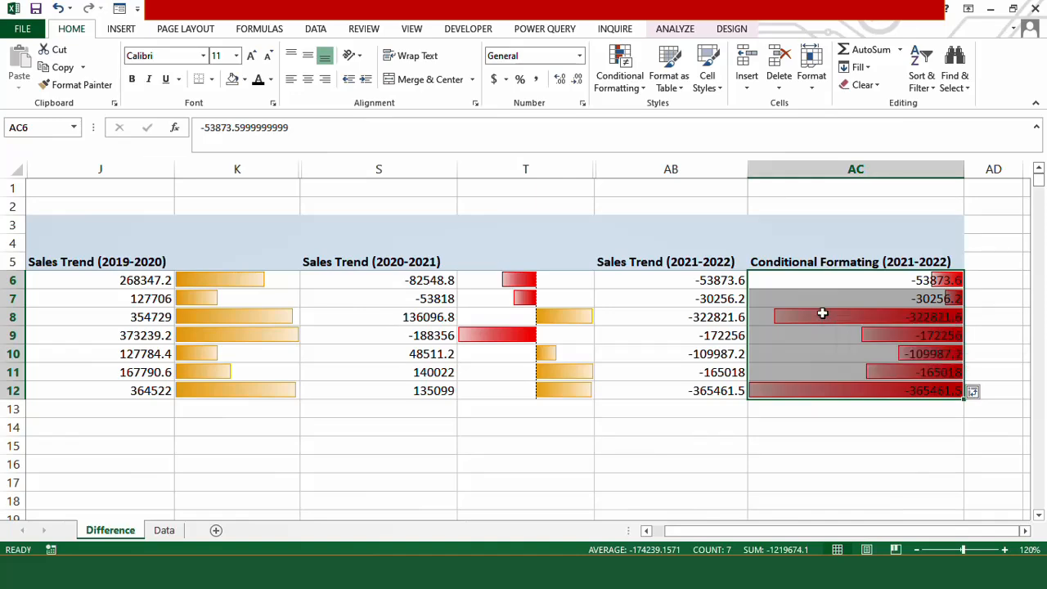
# Apply the custom number format ;;; to the Conditional Formating (2021-2022) header and values, and narrow columns AC and AB.
pyautogui.hotkey('ctrl', '1')
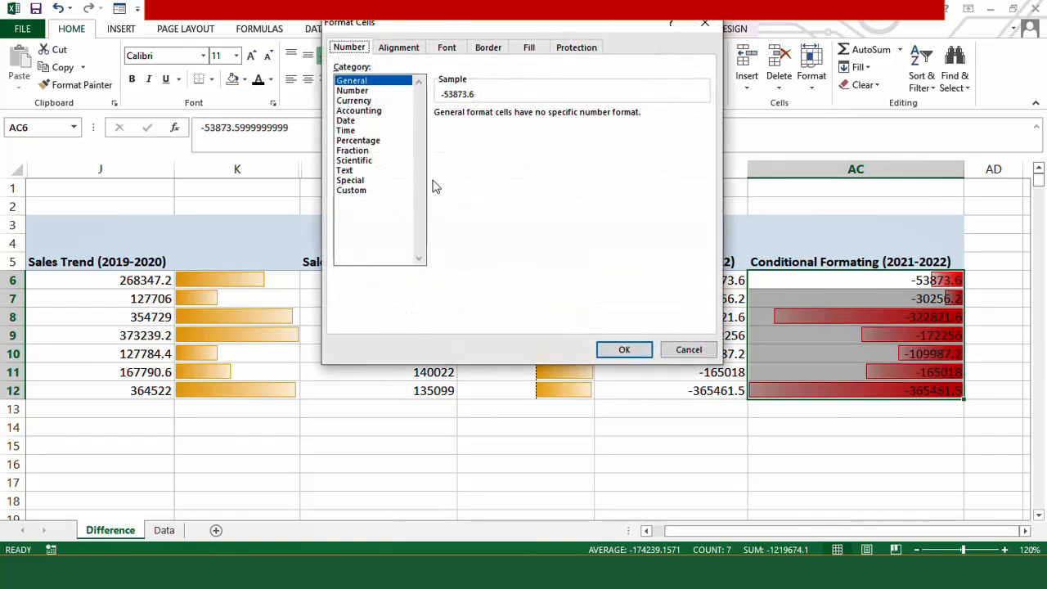
pyautogui.click(365, 190)
pyautogui.doubleClick(424, 126)
pyautogui.press('BackSpace')
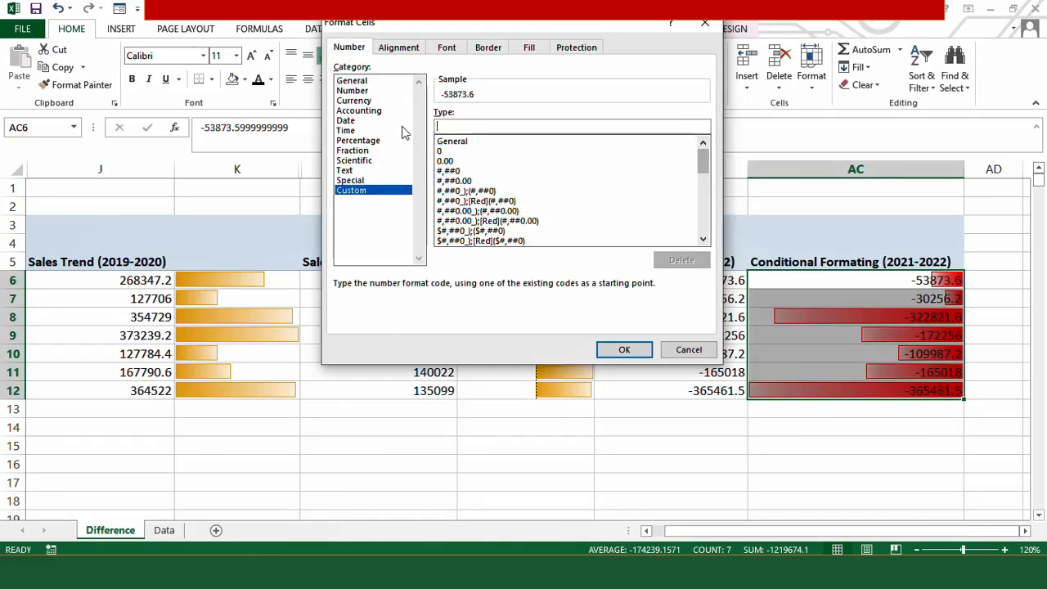
pyautogui.write(';;;')
pyautogui.click(624, 349)
pyautogui.moveTo(963, 171); pyautogui.dragTo(854, 184)
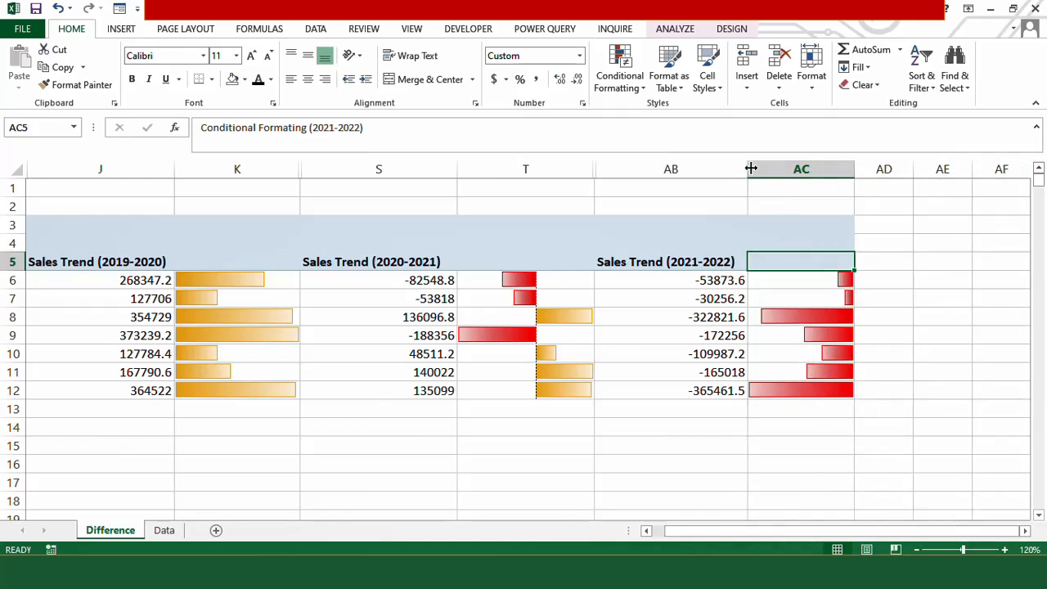
pyautogui.moveTo(749, 168); pyautogui.dragTo(745, 169)
# Hide rows 3 and 4 above the pivot table's Clients and Sales Trend header row.
pyautogui.moveTo(810, 531); pyautogui.dragTo(759, 535)
pyautogui.moveTo(15, 252); pyautogui.dragTo(14, 219)
pyautogui.click(121, 411)
# Apply the orange PivotTable style from the first row of the Medium styles to the pivot table.
pyautogui.click(56, 226)
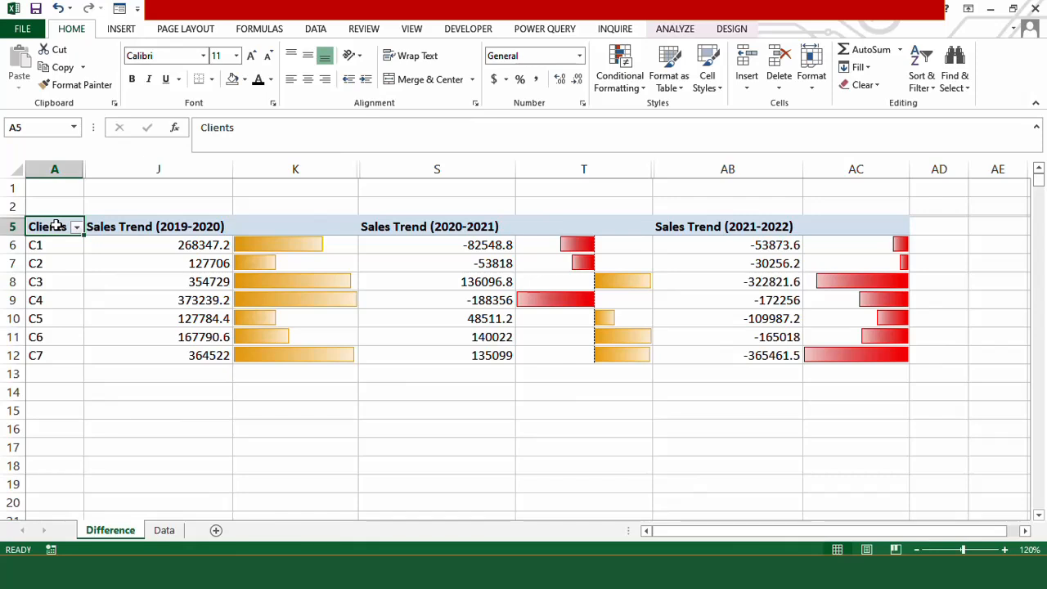
pyautogui.click(741, 31)
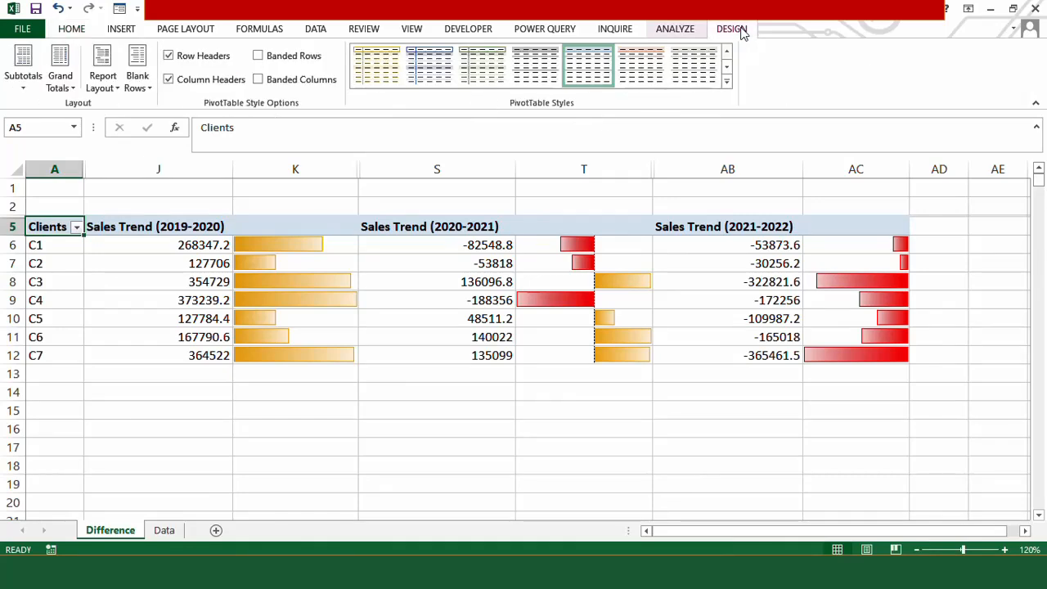
pyautogui.click(726, 83)
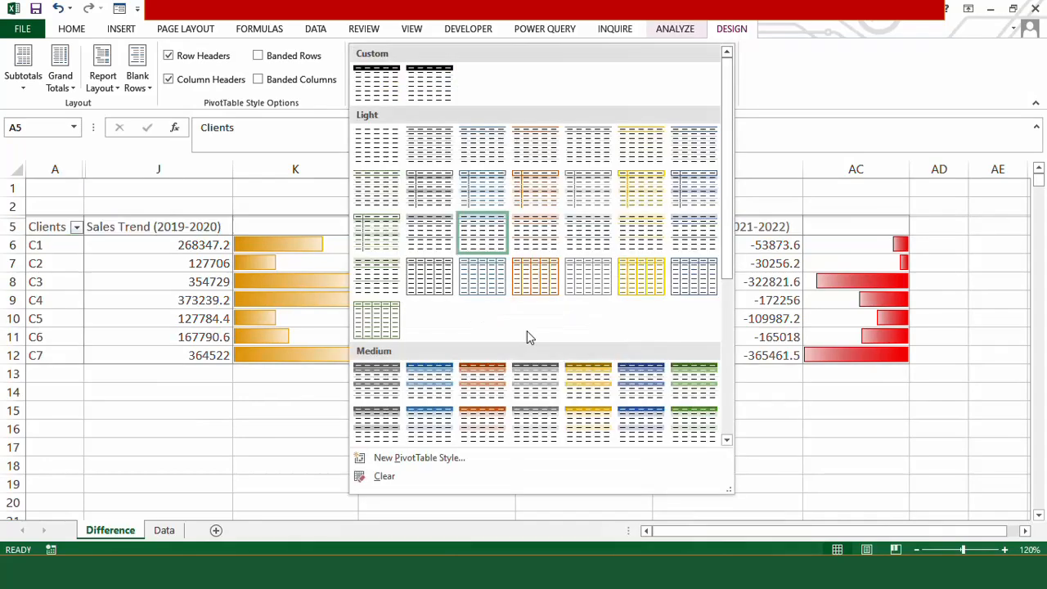
pyautogui.click(489, 386)
pyautogui.click(467, 435)
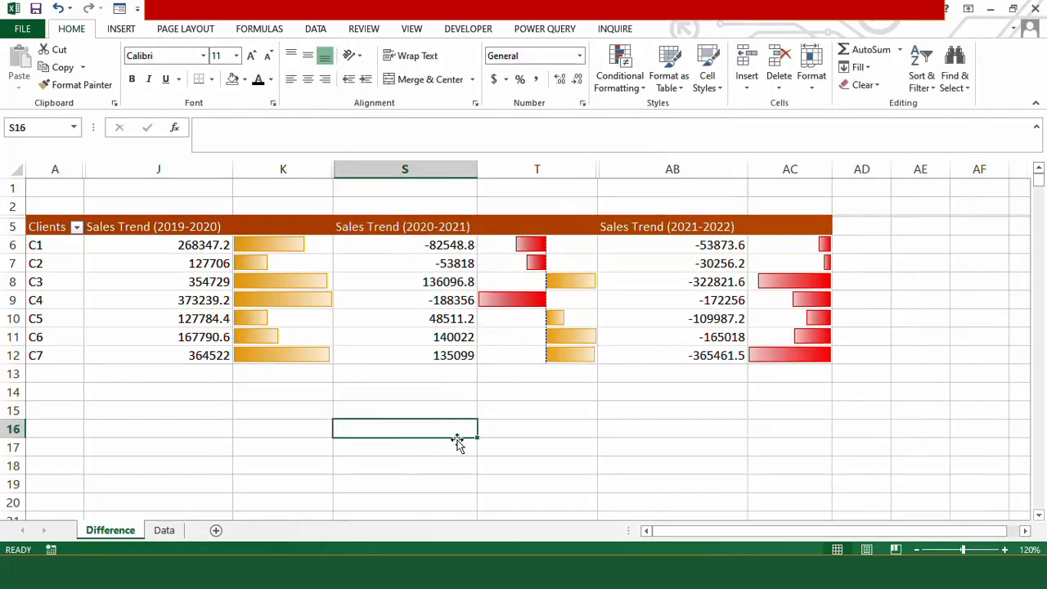